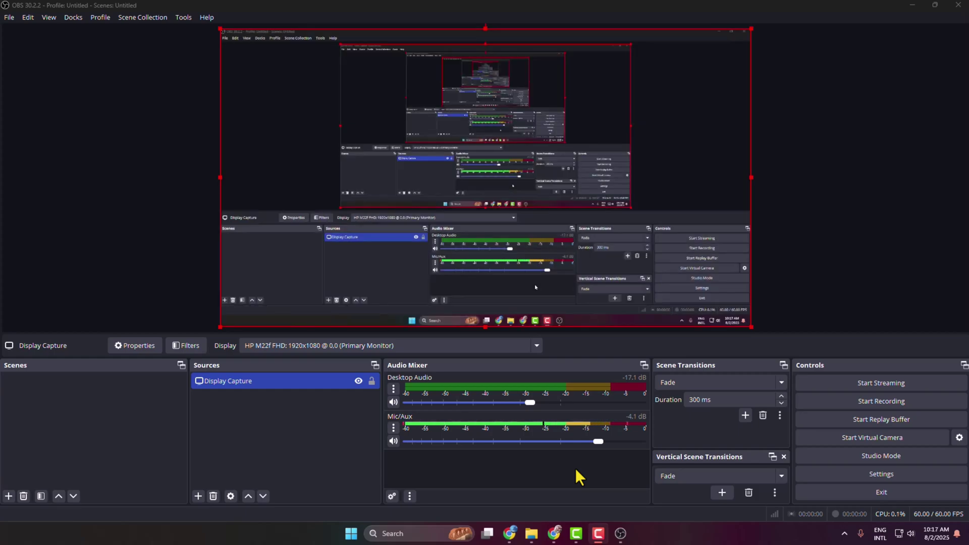
Step: Switch from OBS Studio to Chrome, where the Photopea home page is loaded
key("alt+Tab")
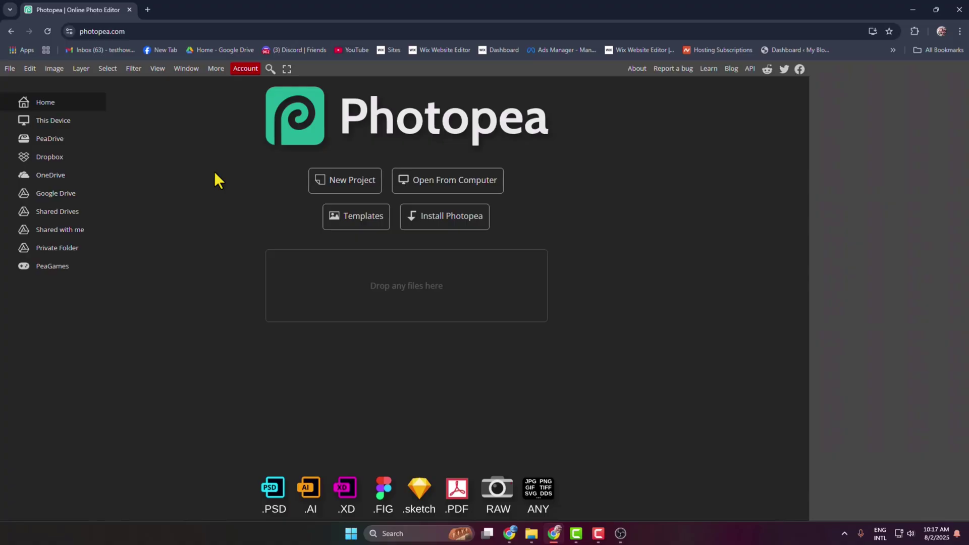
Step: Open the Clickbait Text 3.0 template from Photopea's Templates as New Project.psd
left_click(351, 227)
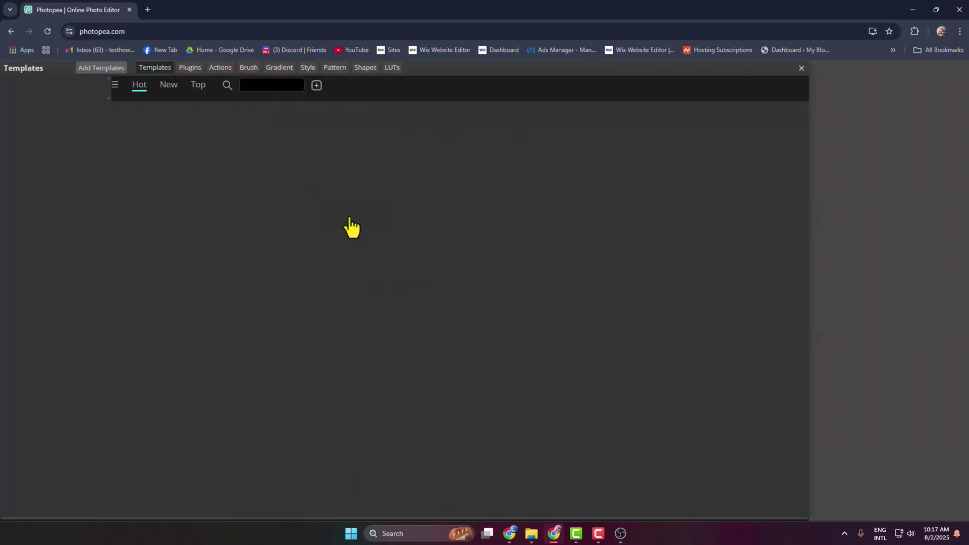
scroll(534, 226, "down", 10)
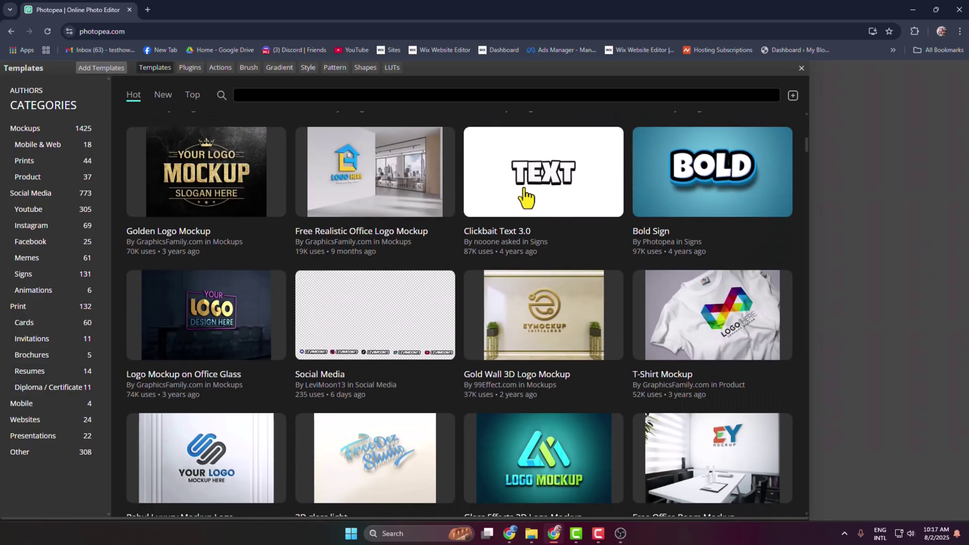
left_click(525, 191)
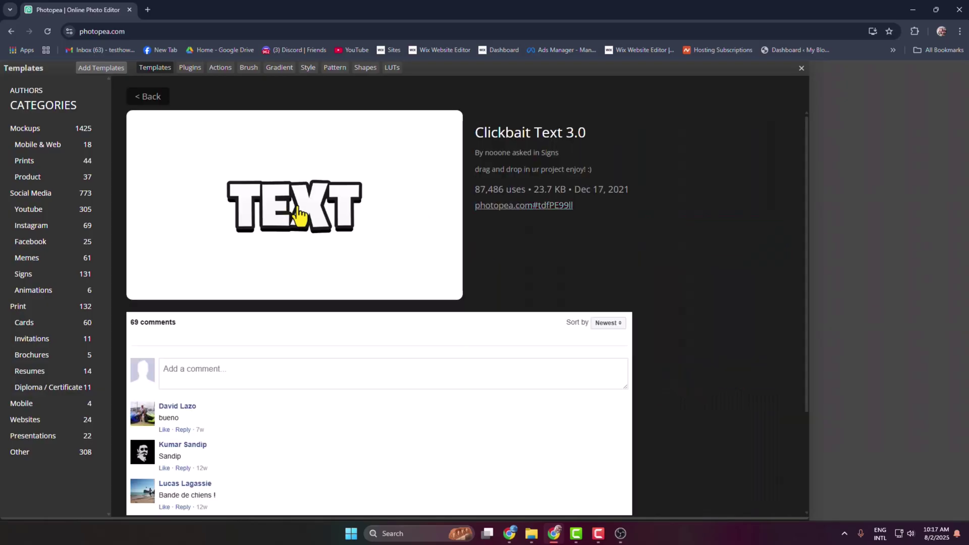
left_click(299, 215)
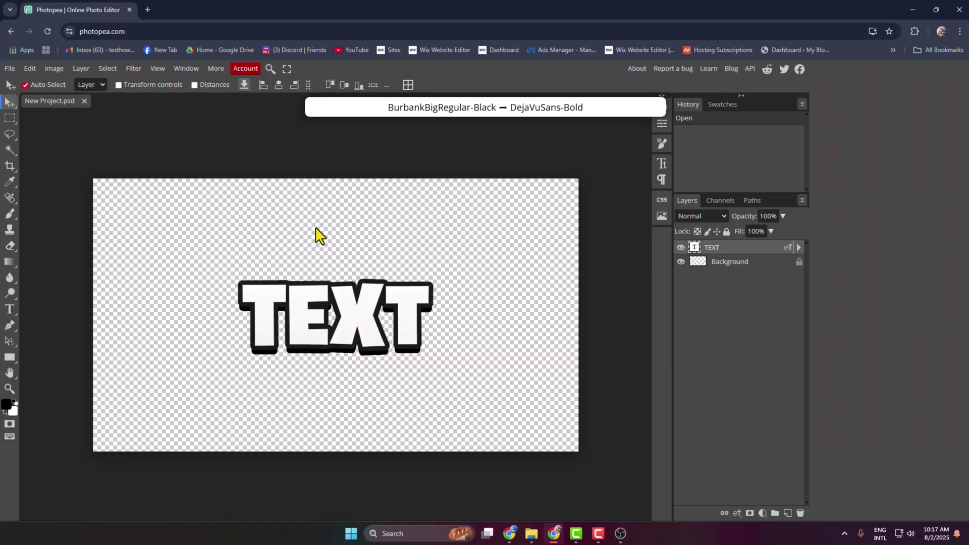
Step: Change the template's TEXT layer to read 'parker' and shift it left
double_click(317, 331)
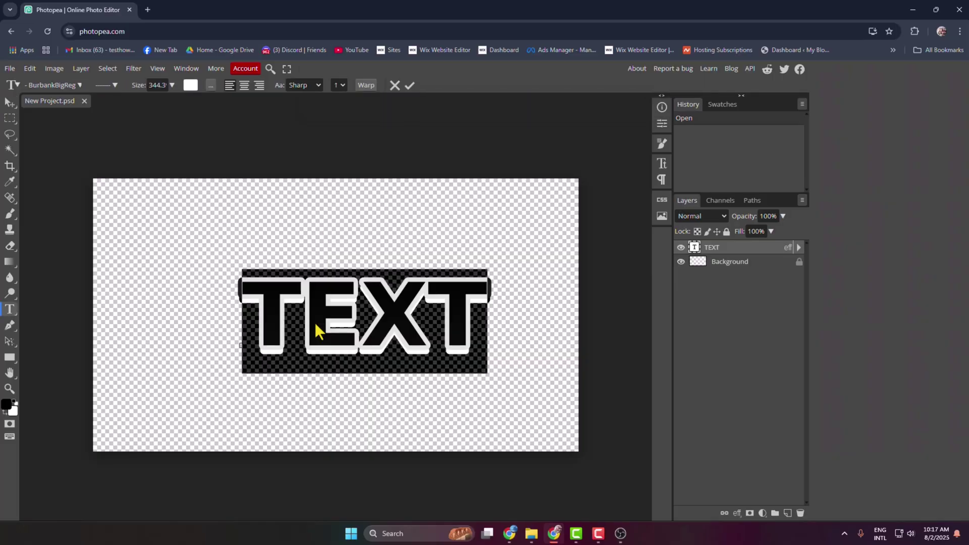
type("parker")
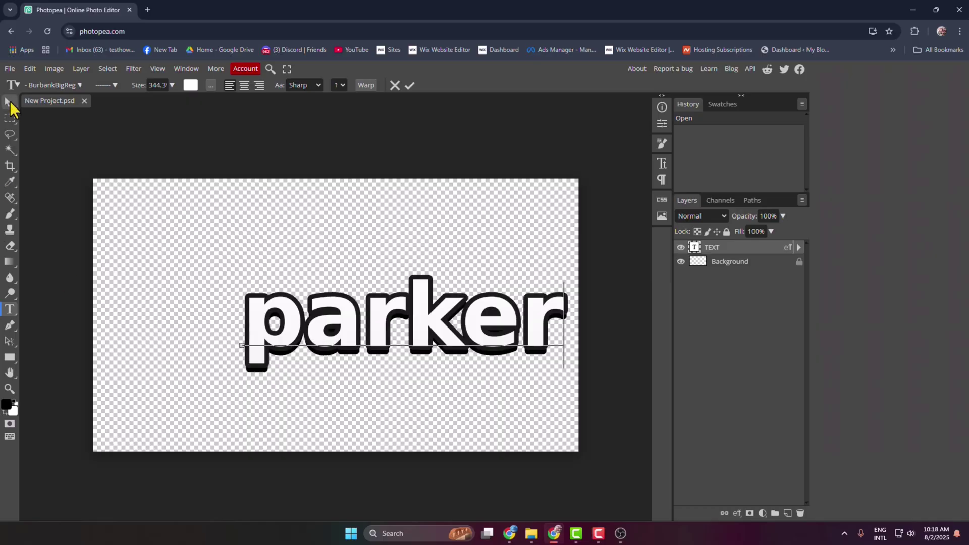
left_click(9, 102)
left_click_drag(461, 329, 350, 325)
Step: Shrink the parker text to 67 px and move it near the canvas's bottom-left
double_click(417, 329)
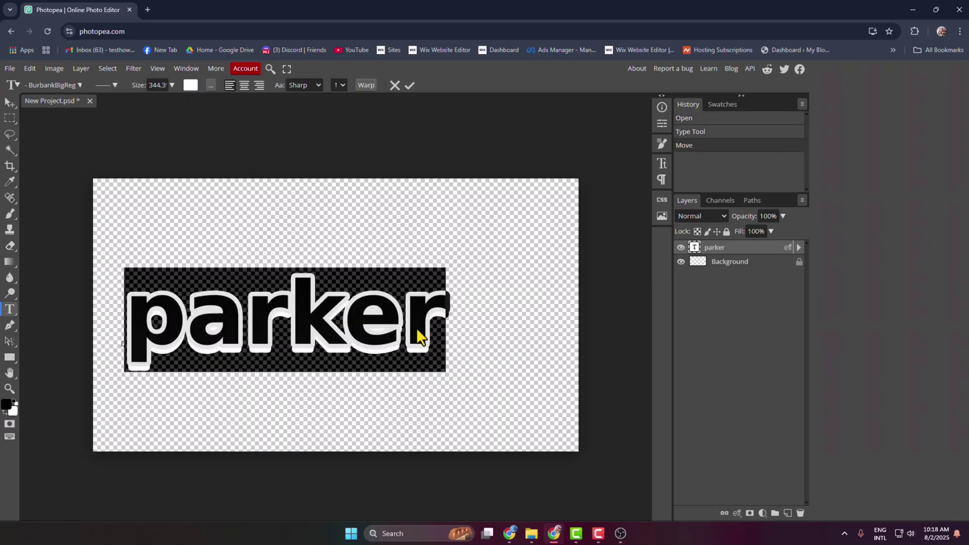
left_click(172, 85)
left_click_drag(163, 96, 163, 101)
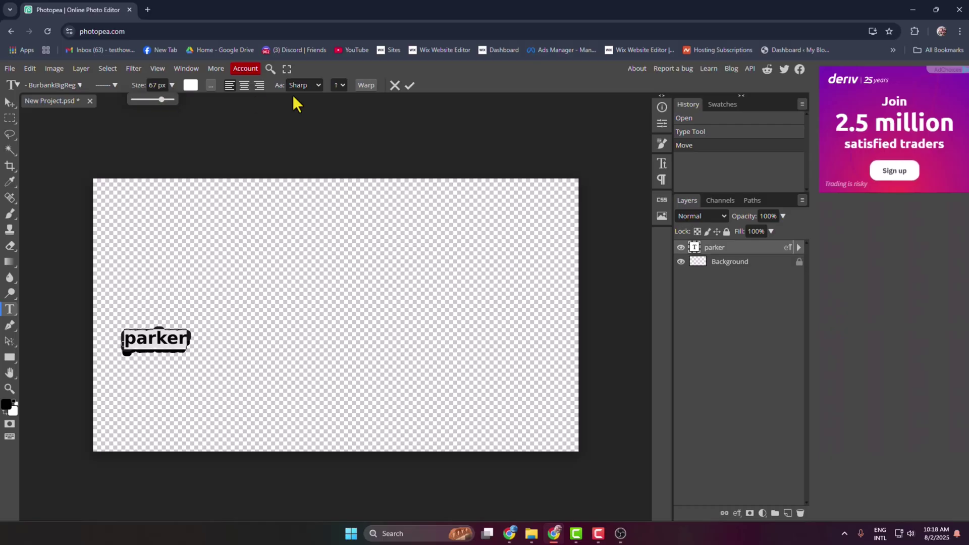
left_click(410, 85)
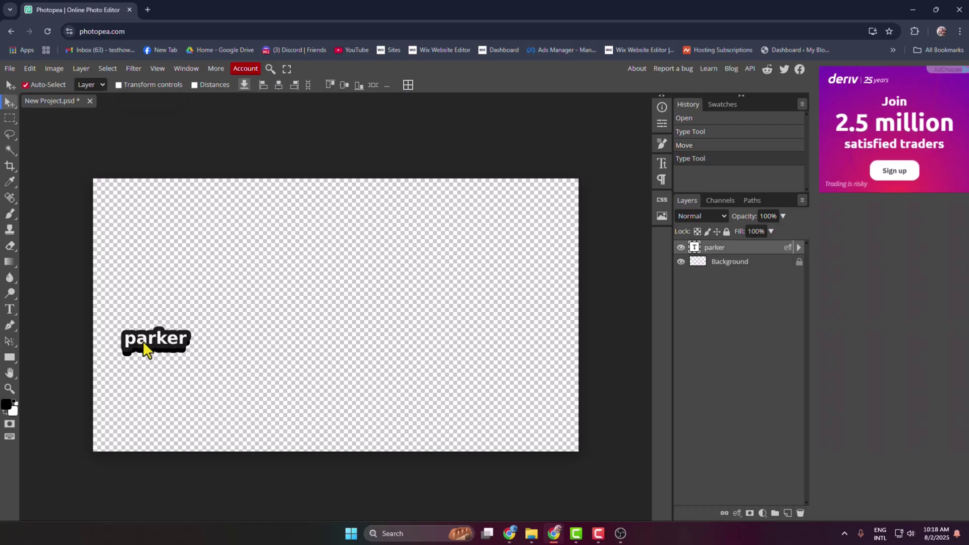
left_click_drag(146, 349, 170, 438)
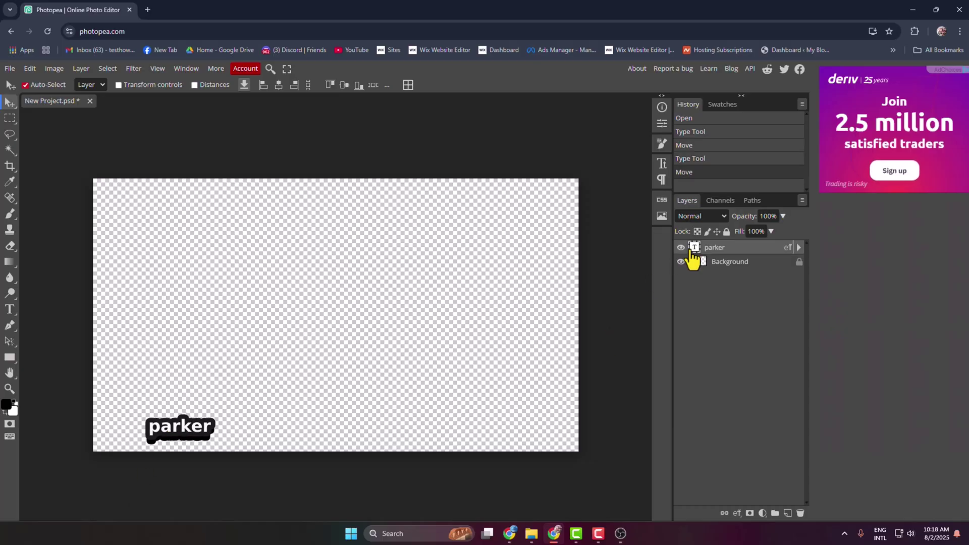
Step: Give parker a drop shadow with distance 0 and size 10, plus a 5 px stroke
double_click(729, 249)
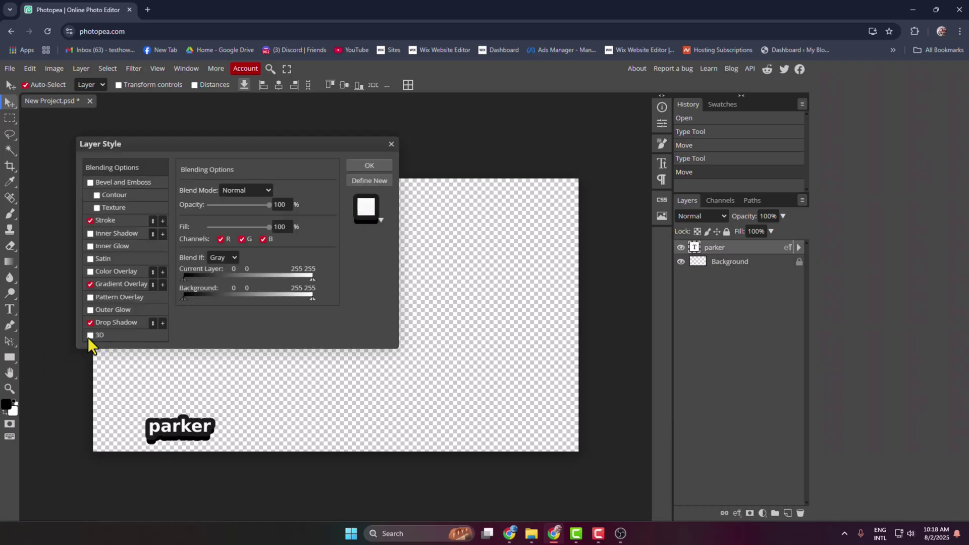
left_click(90, 323)
left_click(90, 323)
left_click(116, 324)
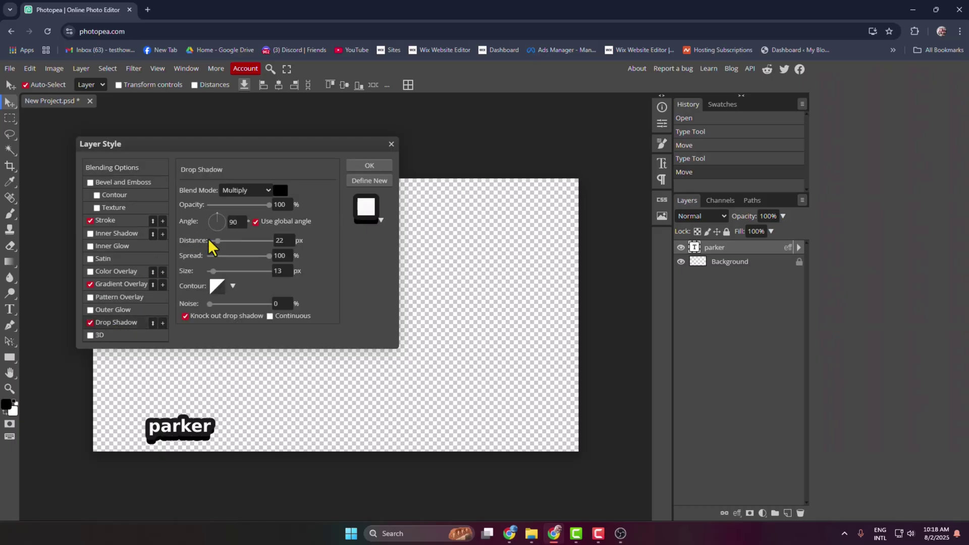
left_click_drag(218, 241, 210, 242)
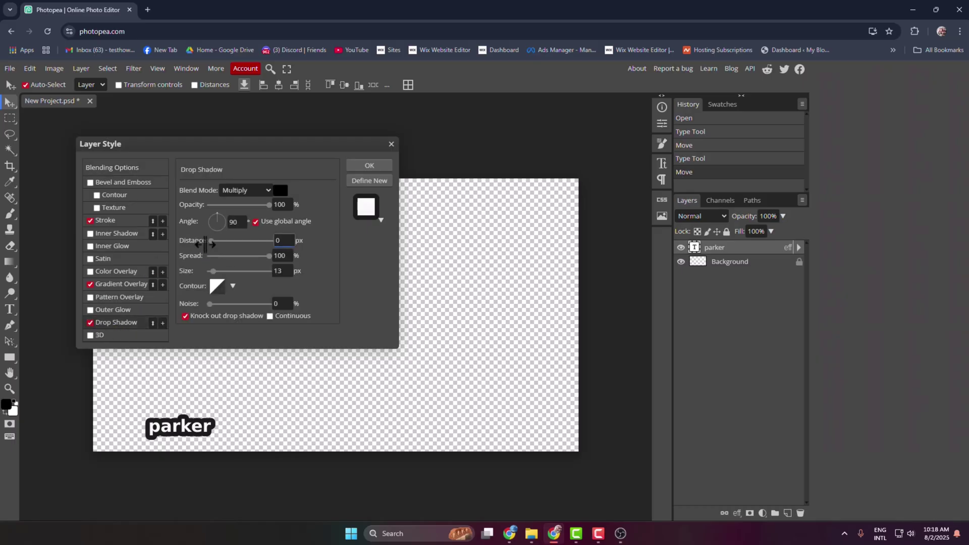
left_click(283, 273)
type("10")
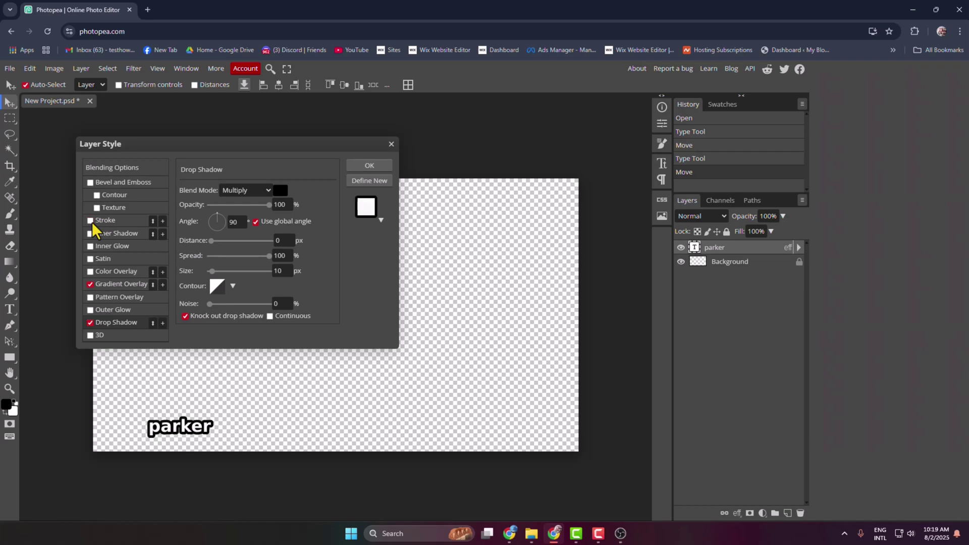
left_click(113, 222)
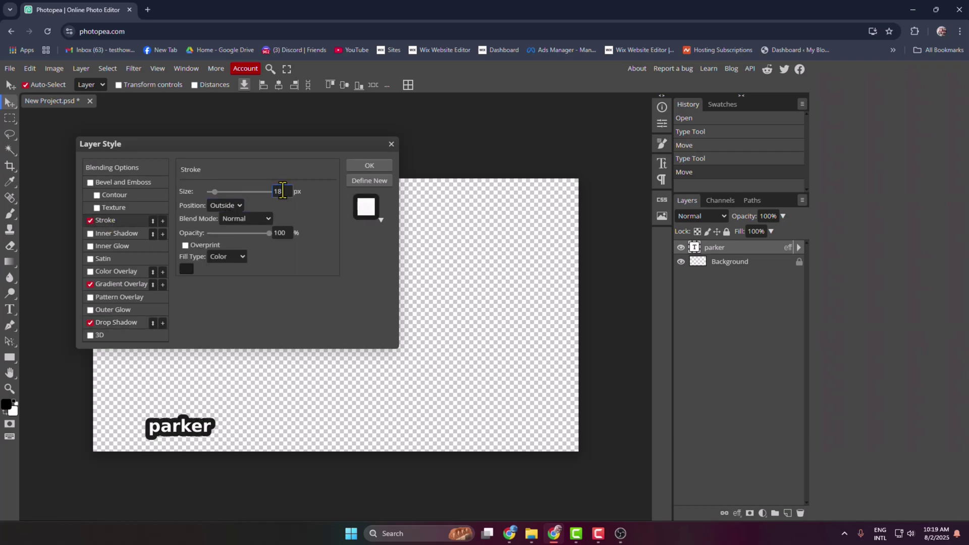
type("5")
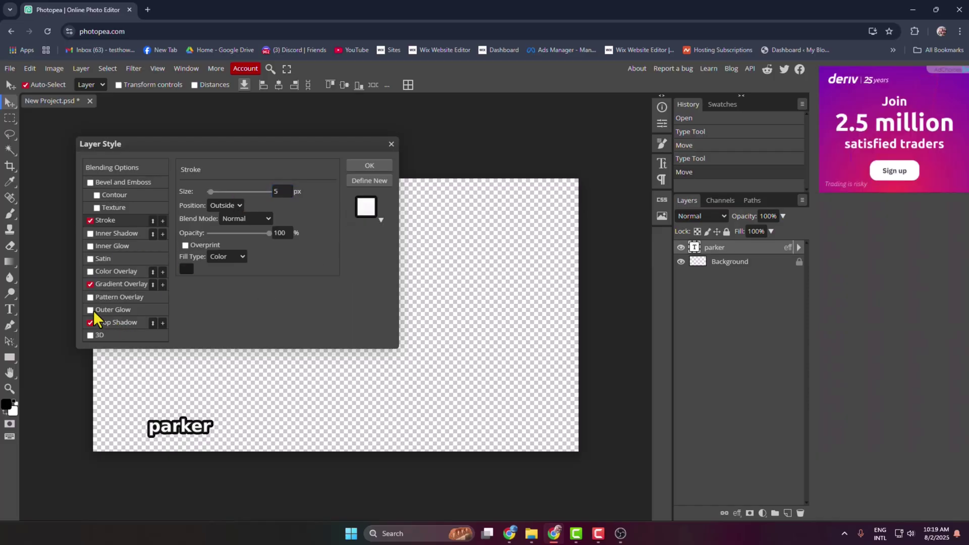
Step: Make parker's drop shadow white (fefefe) and apply the layer style
left_click(116, 323)
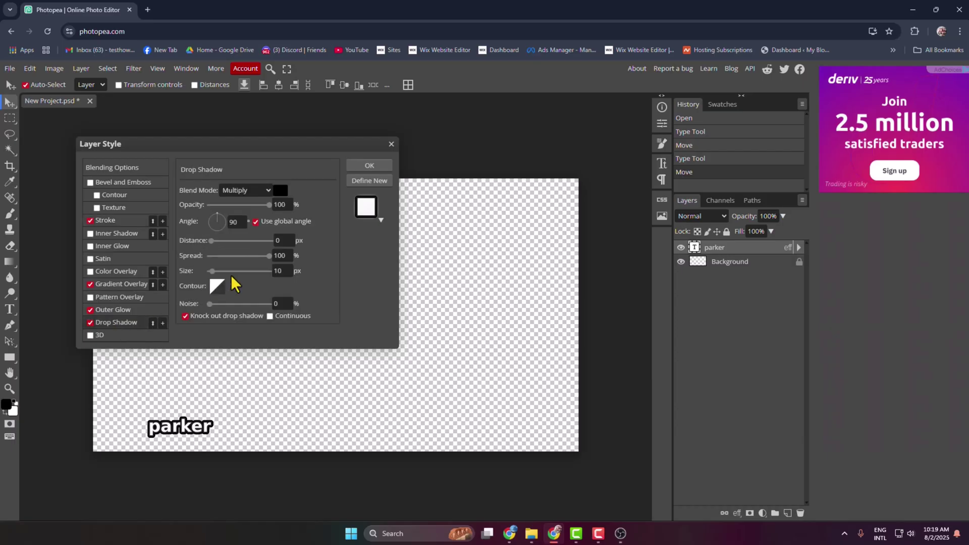
left_click(372, 211)
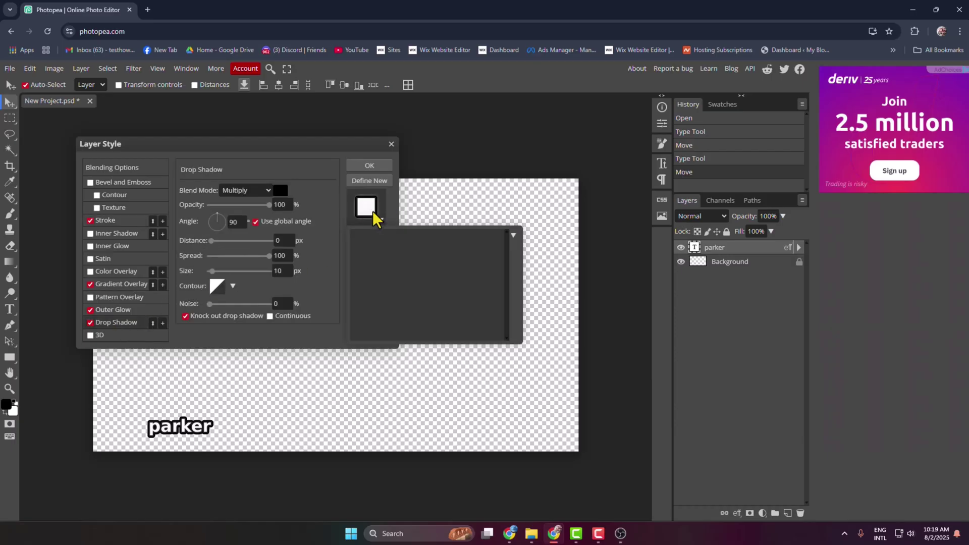
left_click(390, 284)
left_click(280, 191)
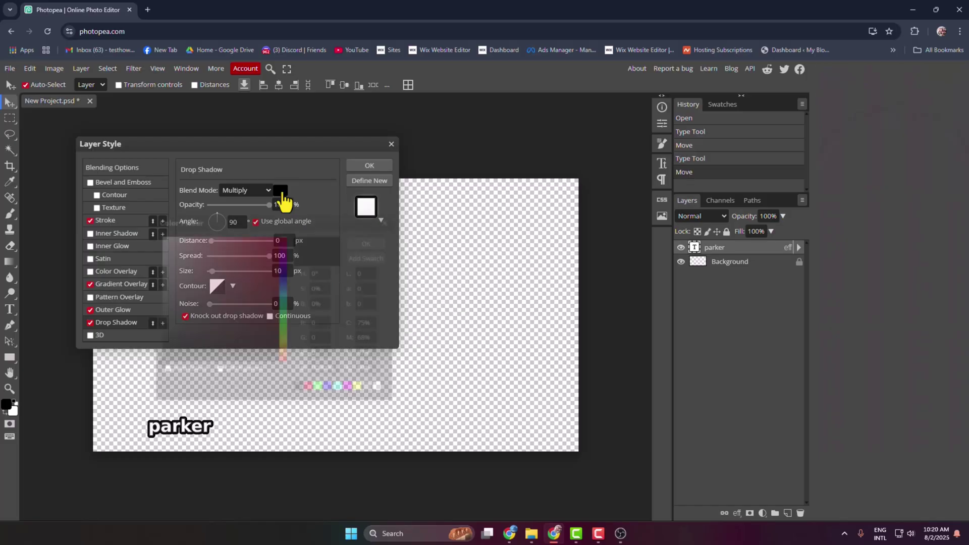
left_click_drag(259, 281, 158, 233)
left_click(276, 191)
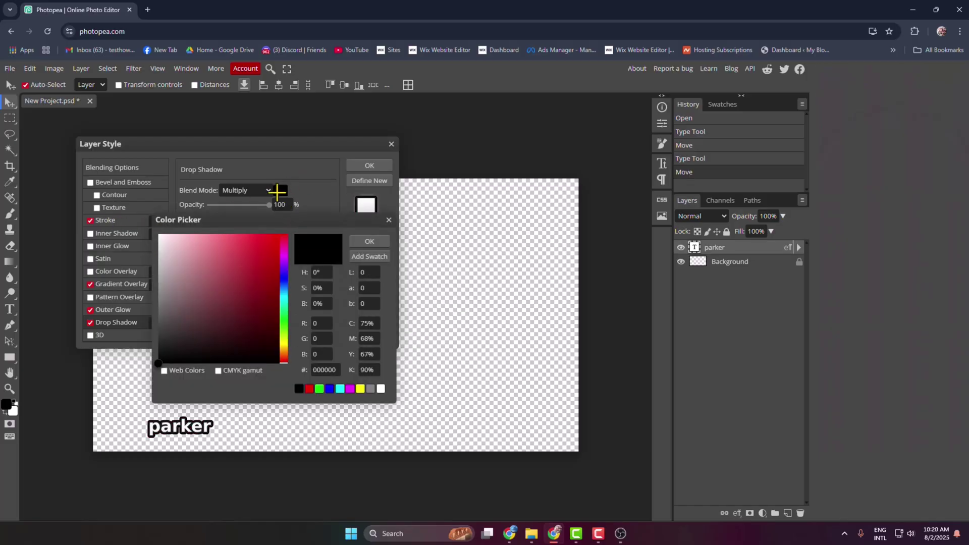
left_click_drag(222, 244, 147, 241)
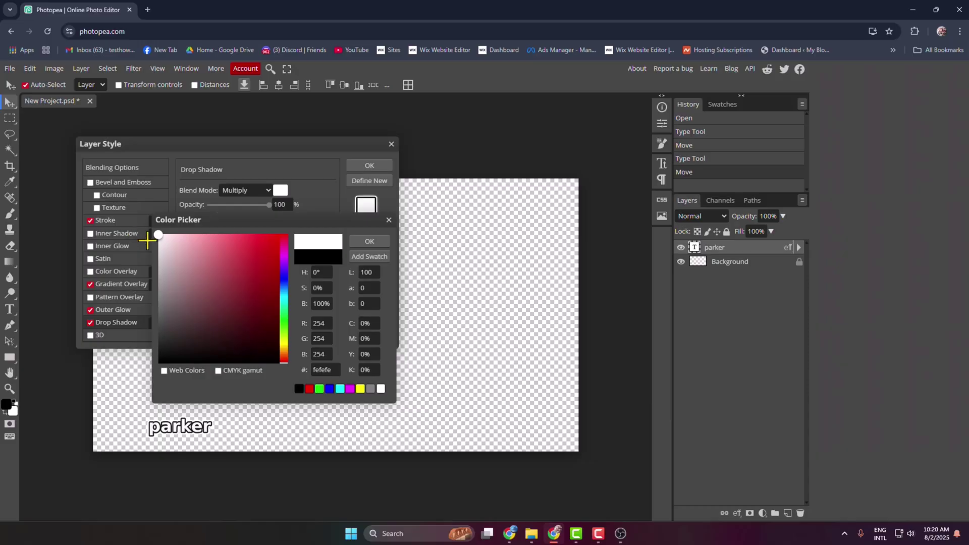
left_click(367, 239)
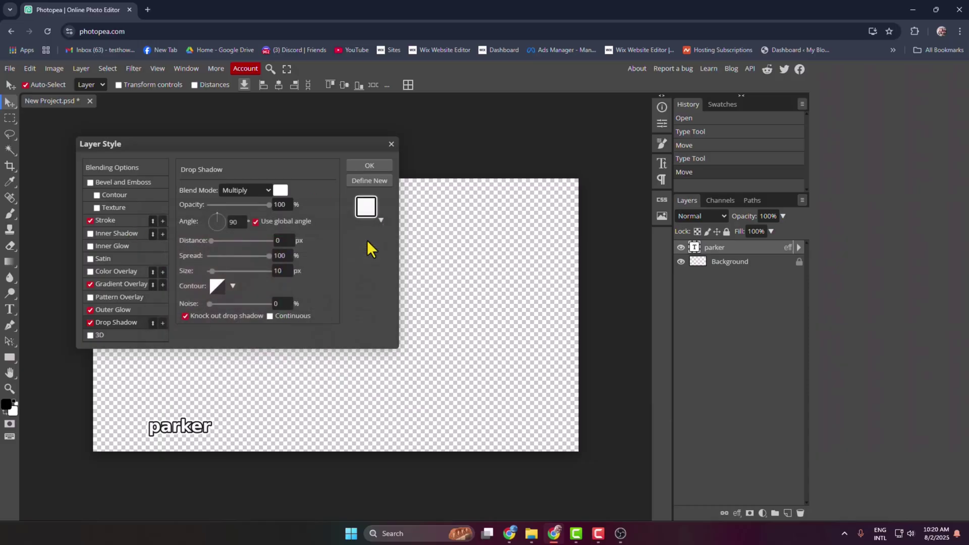
left_click(368, 166)
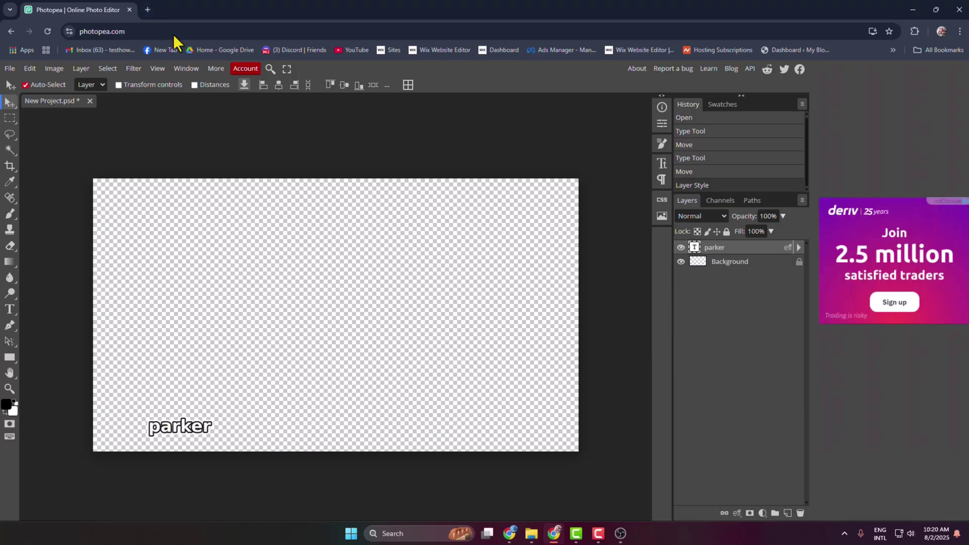
Step: Search Google Images for 'youtube logo png' and drag the Wikimedia play-button logo into Photopea
left_click(147, 9)
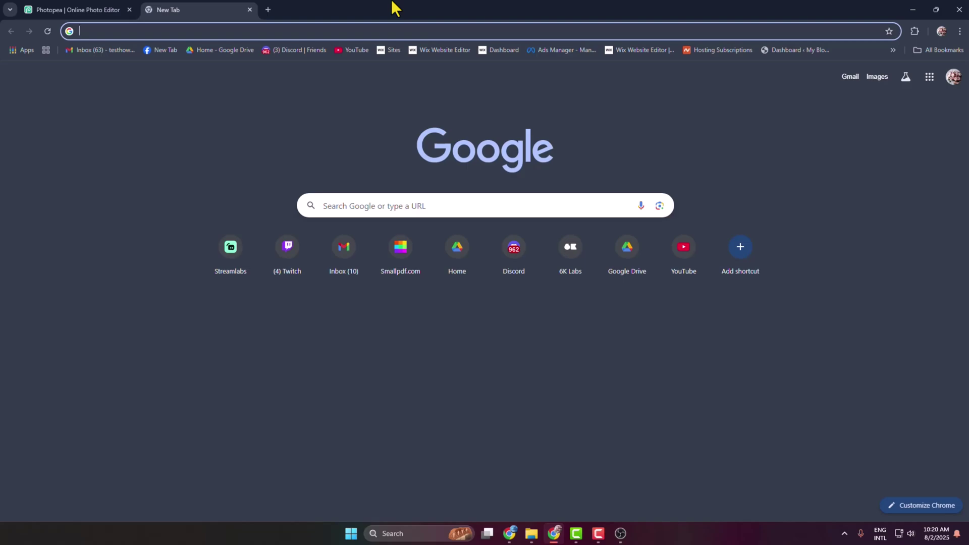
type("youtu")
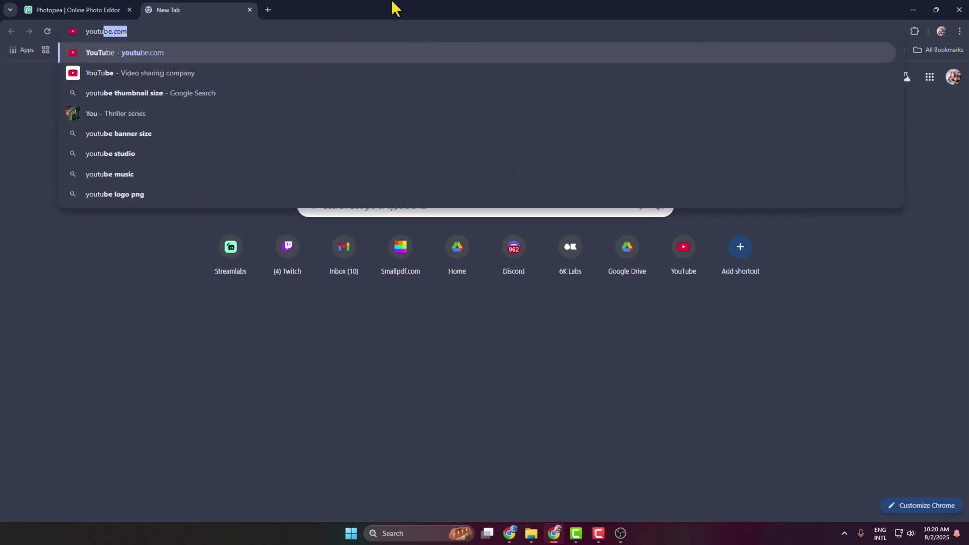
type("be logo png")
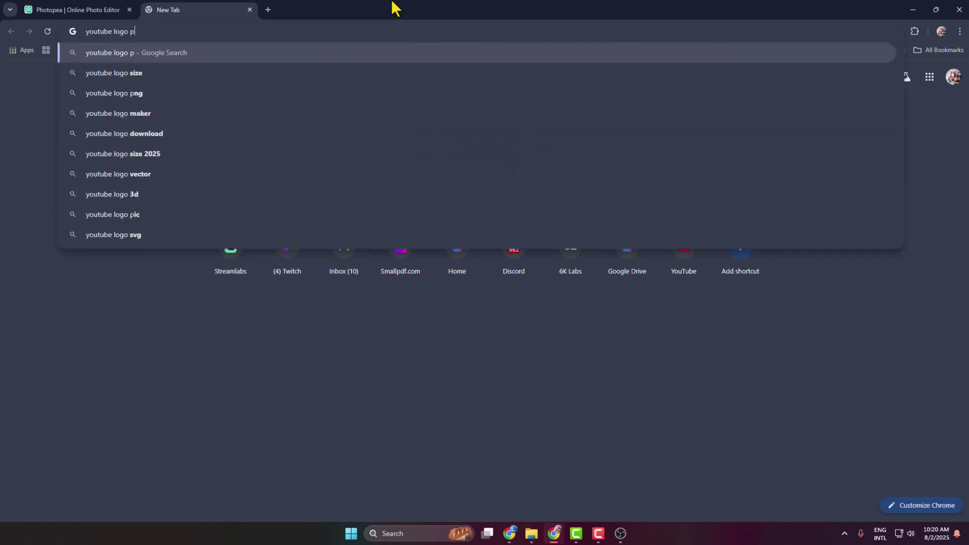
key("Return")
left_click(148, 122)
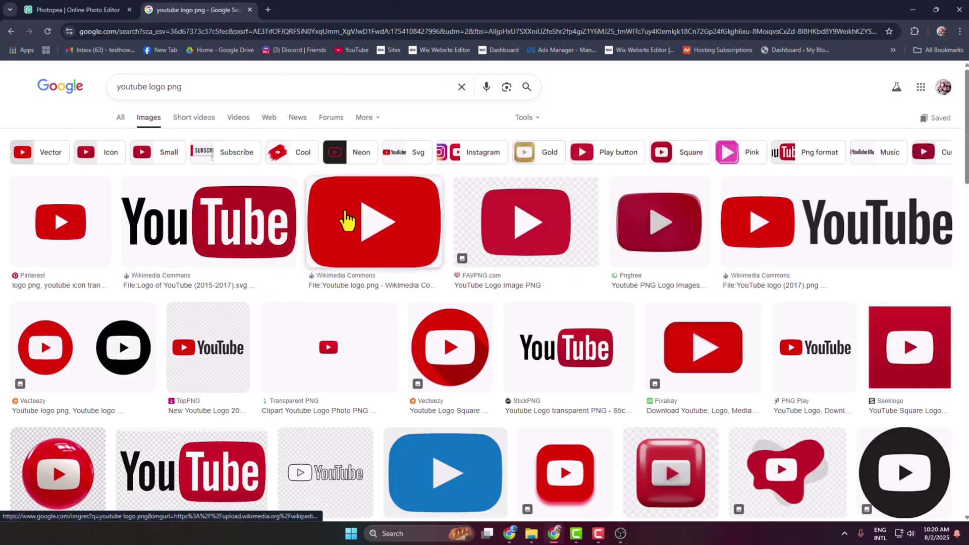
left_click(373, 233)
left_click_drag(711, 313, 309, 310)
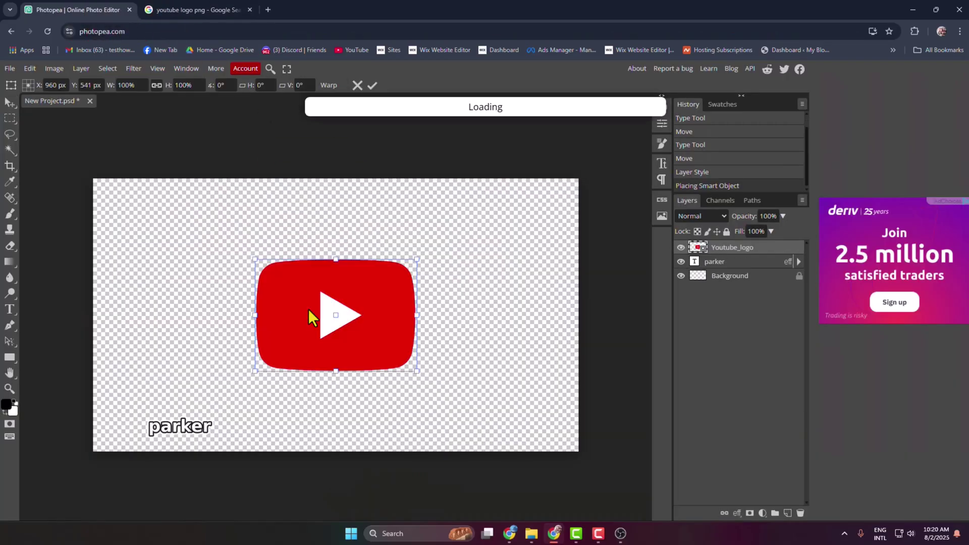
Step: Scale the YouTube logo to about 22% and place it just left of the parker text
left_click_drag(417, 371, 139, 433)
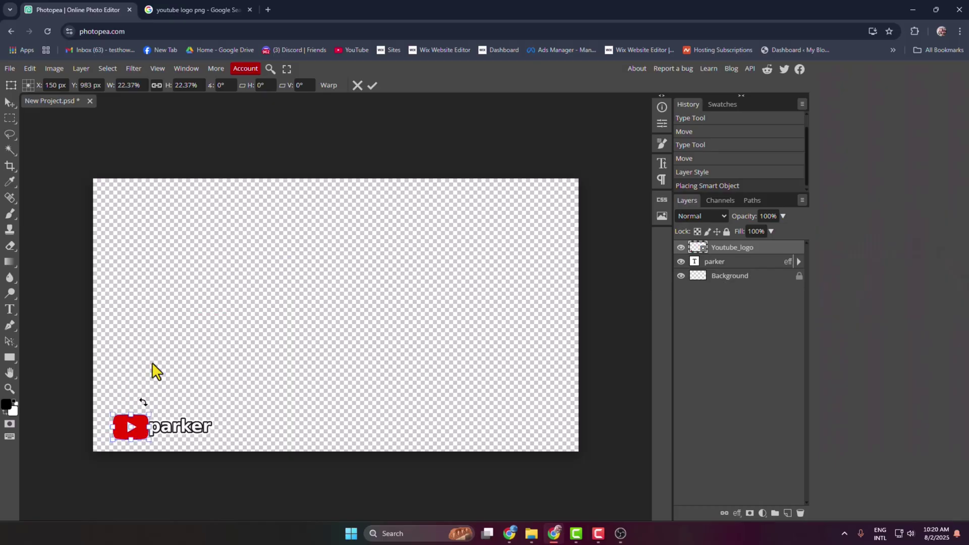
left_click(373, 86)
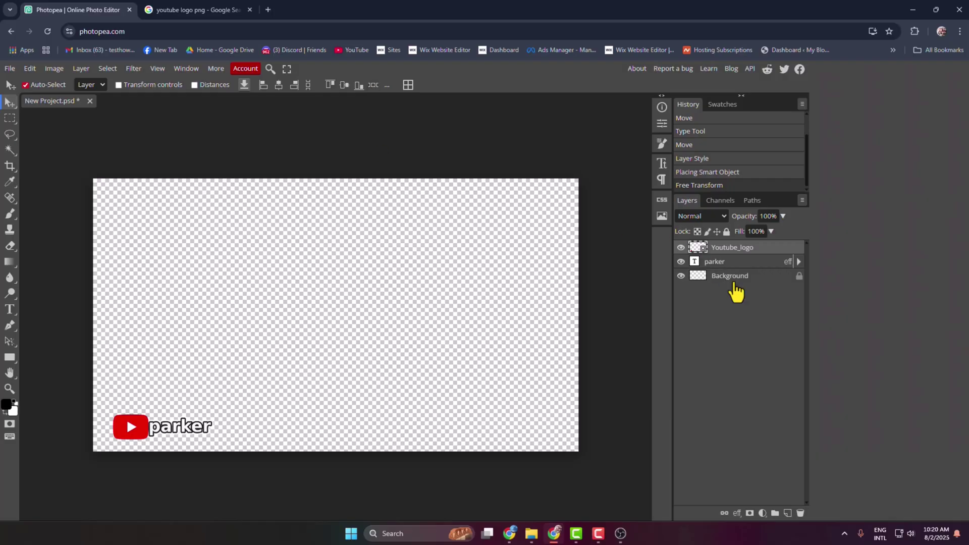
Step: Add drop shadow, outer glow and stroke effects to the Youtube_logo layer
double_click(767, 248)
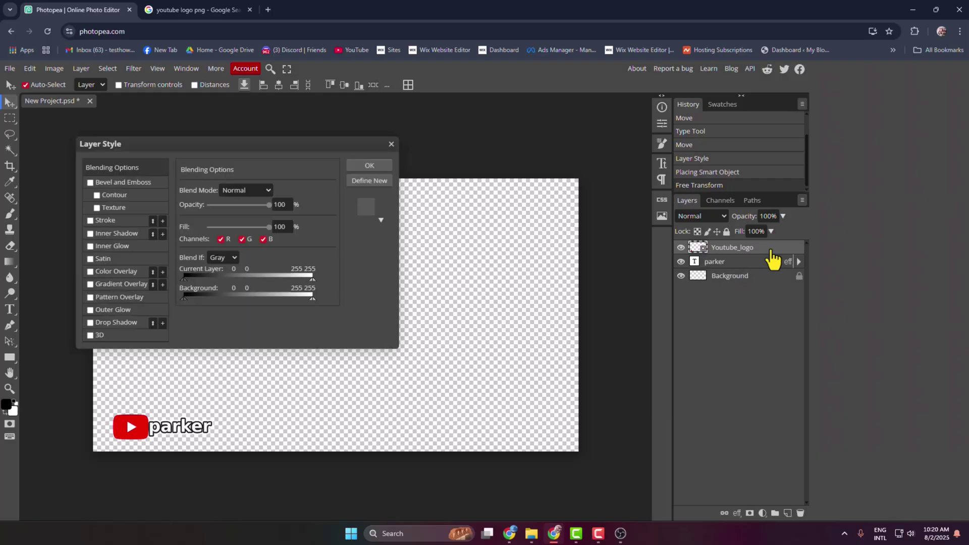
left_click(91, 323)
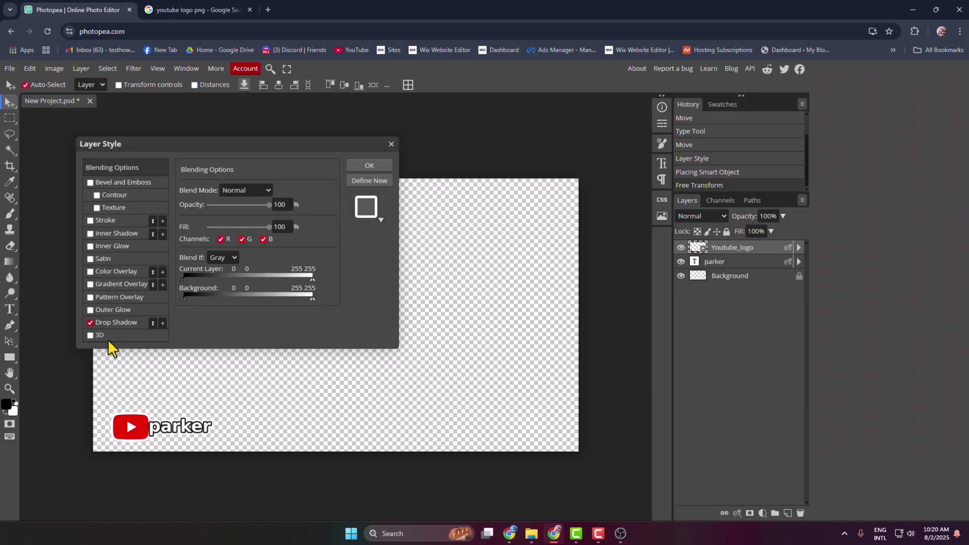
left_click(92, 309)
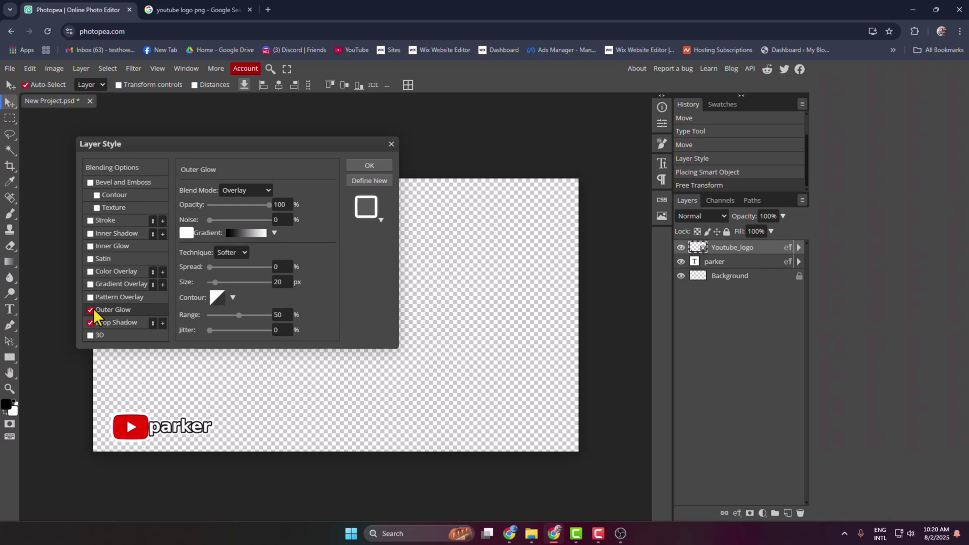
left_click(112, 323)
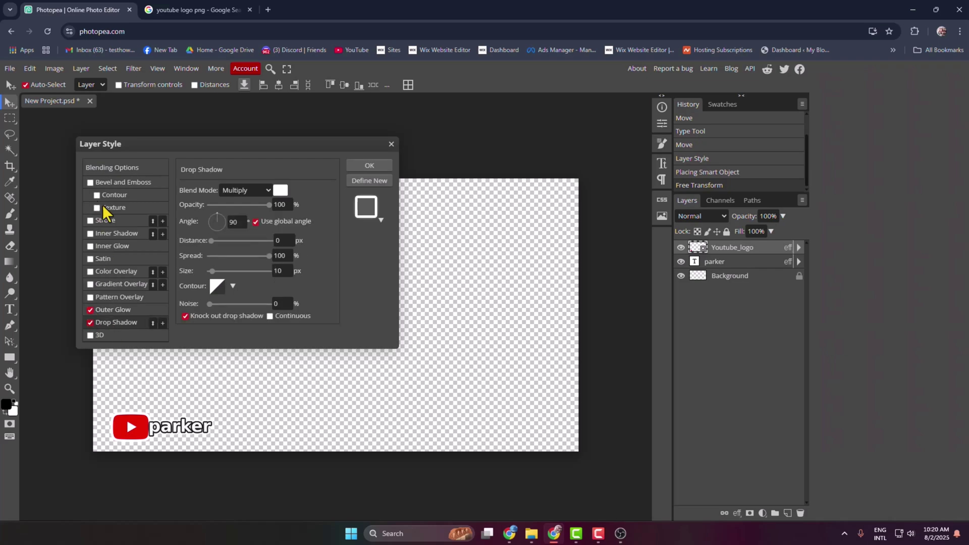
left_click(91, 221)
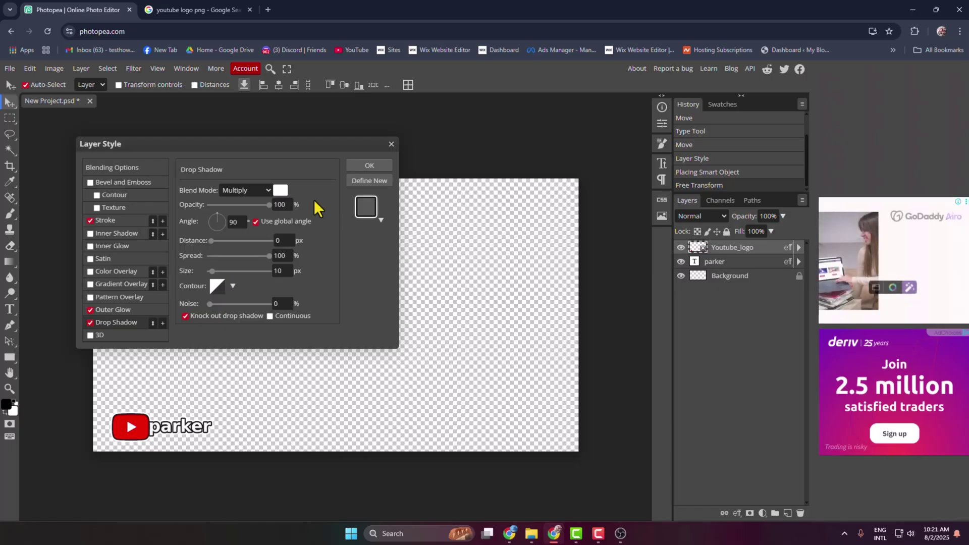
left_click(369, 166)
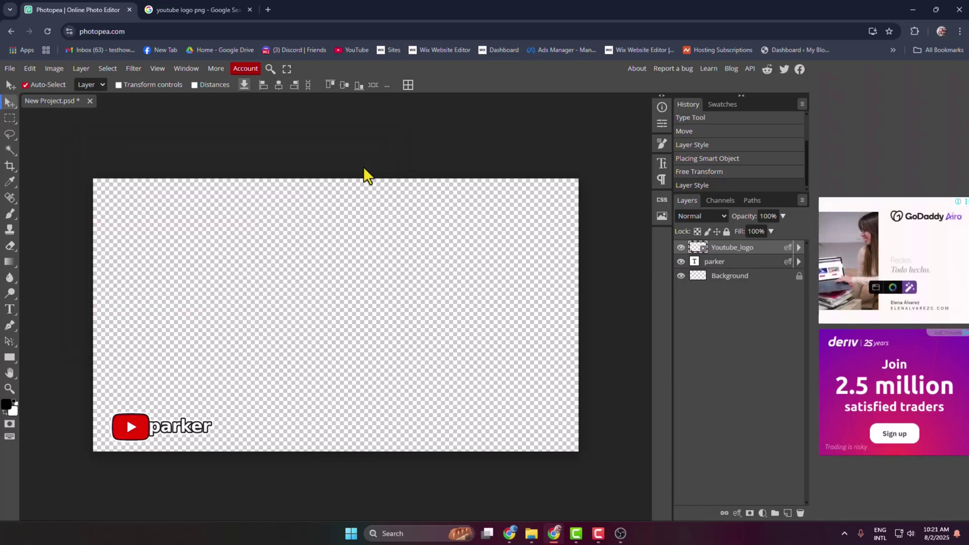
left_click(729, 266)
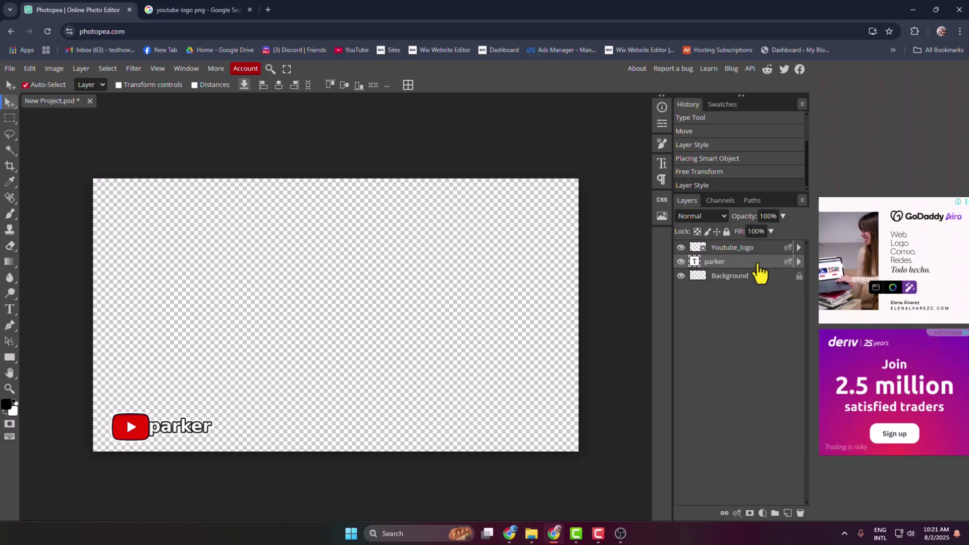
Step: Duplicate the parker text layer, move the copy to its right, and edit it to read parkere
left_click(800, 274)
right_click(727, 270)
left_click(678, 285)
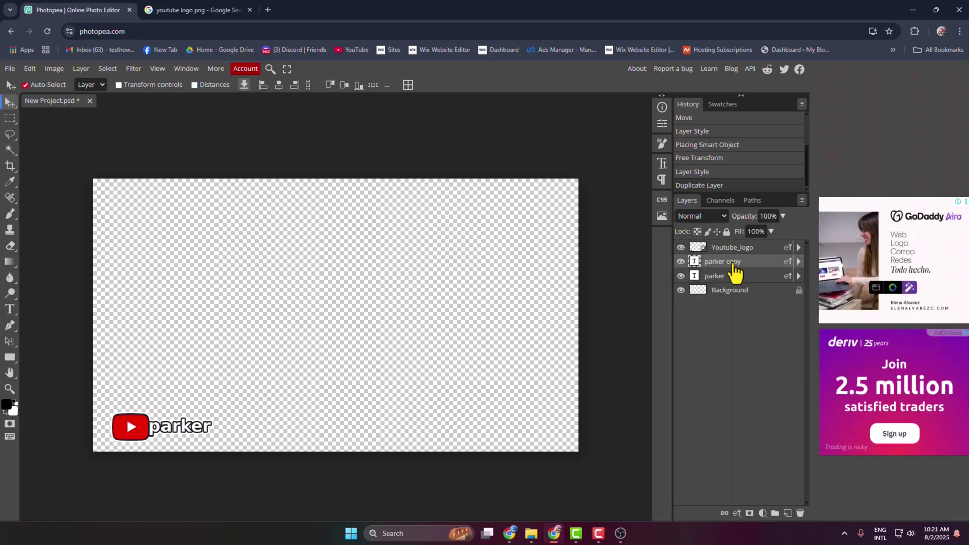
left_click_drag(182, 434, 269, 427)
double_click(269, 431)
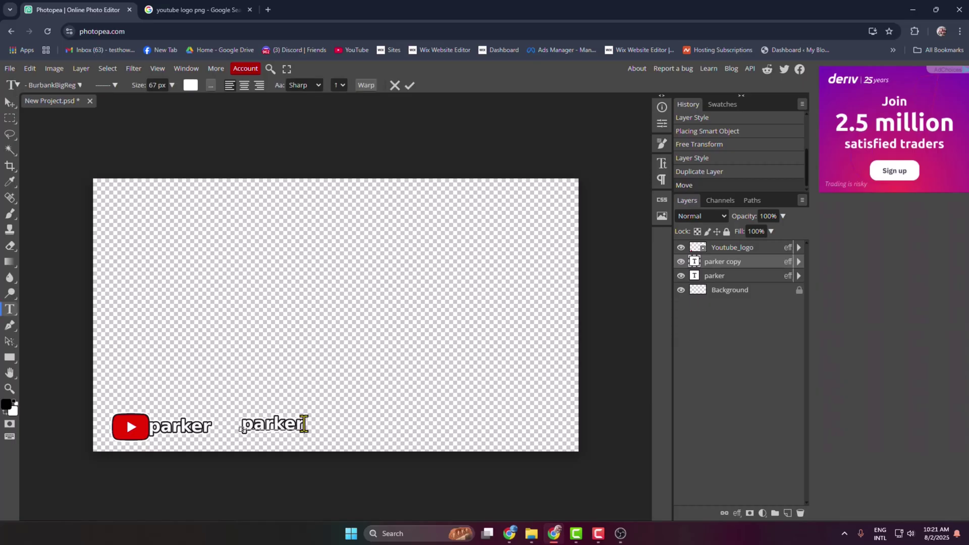
left_click(410, 86)
Step: Search Google Images for 'twitter logo png' and preview the Wikimedia Commons Twitter bird logo
left_click(223, 9)
left_click_drag(184, 87, 1, 86)
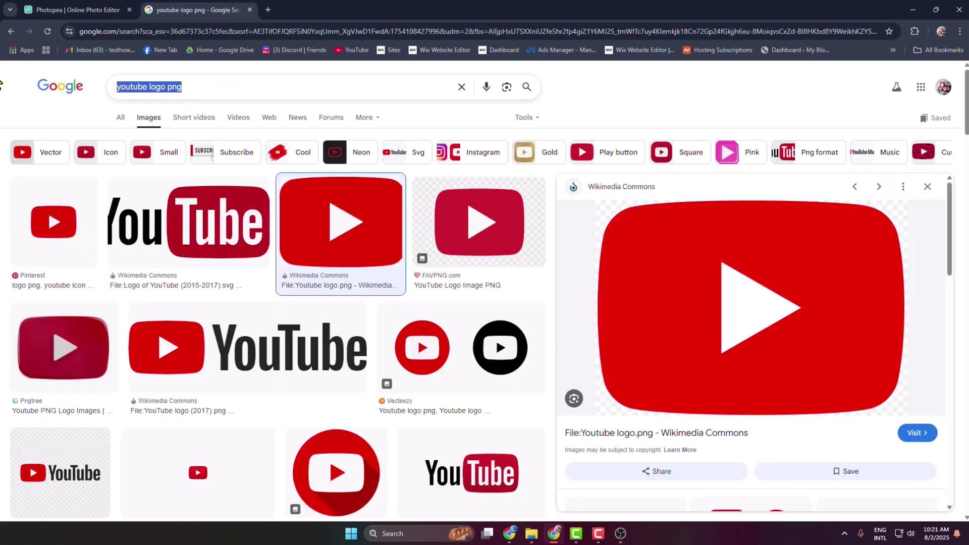
type("twitter o")
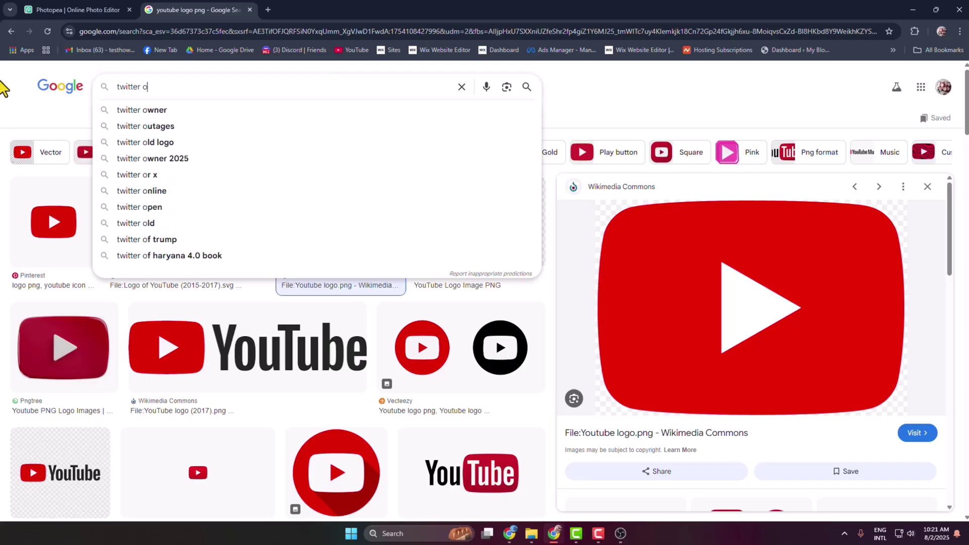
key("BackSpace")
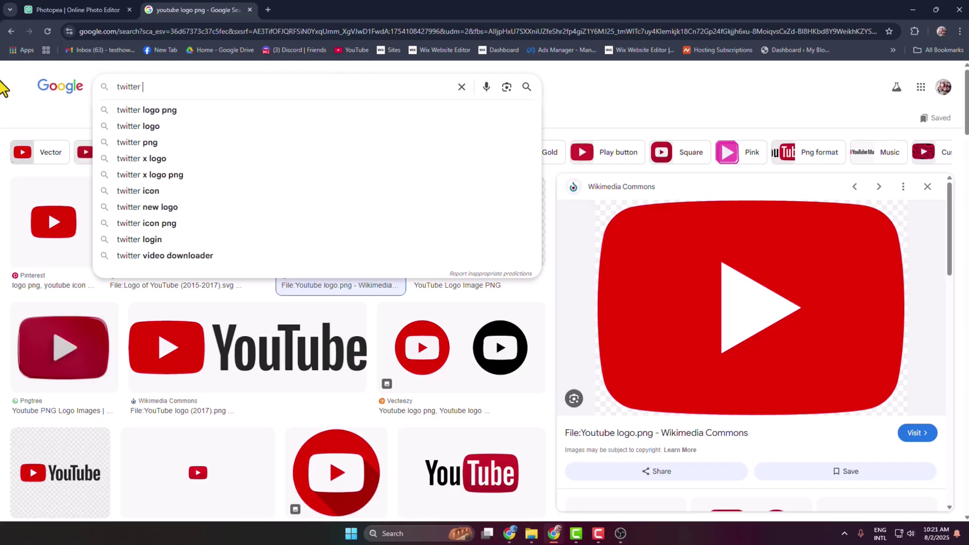
left_click(151, 110)
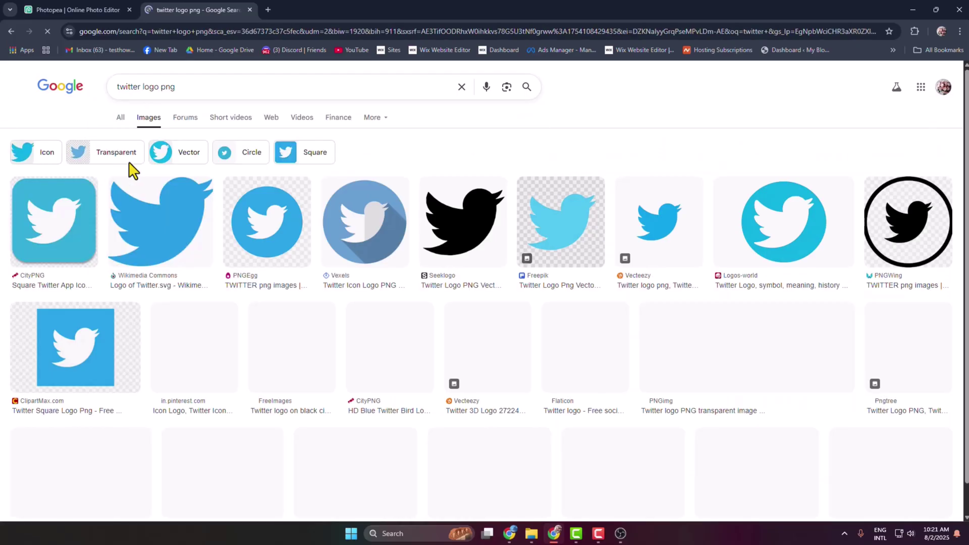
left_click(66, 238)
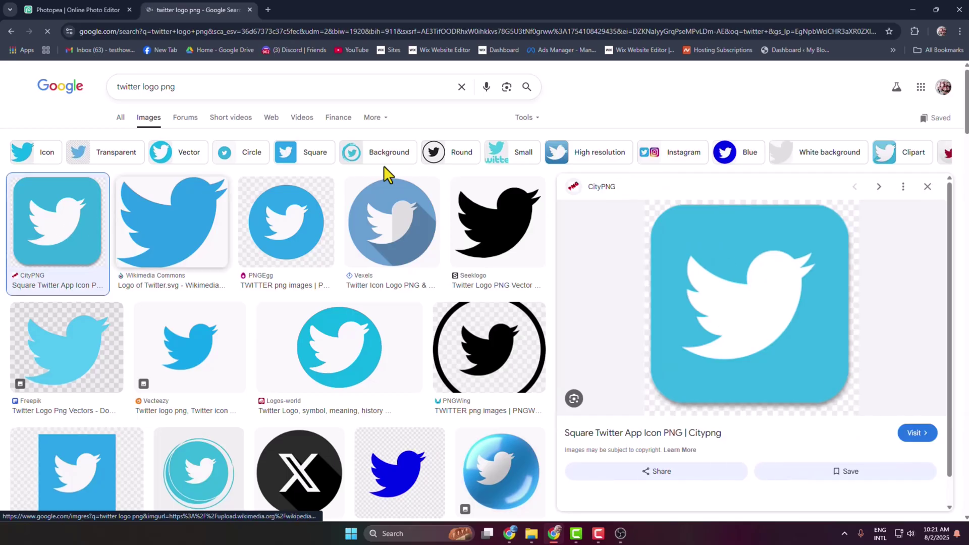
left_click(208, 247)
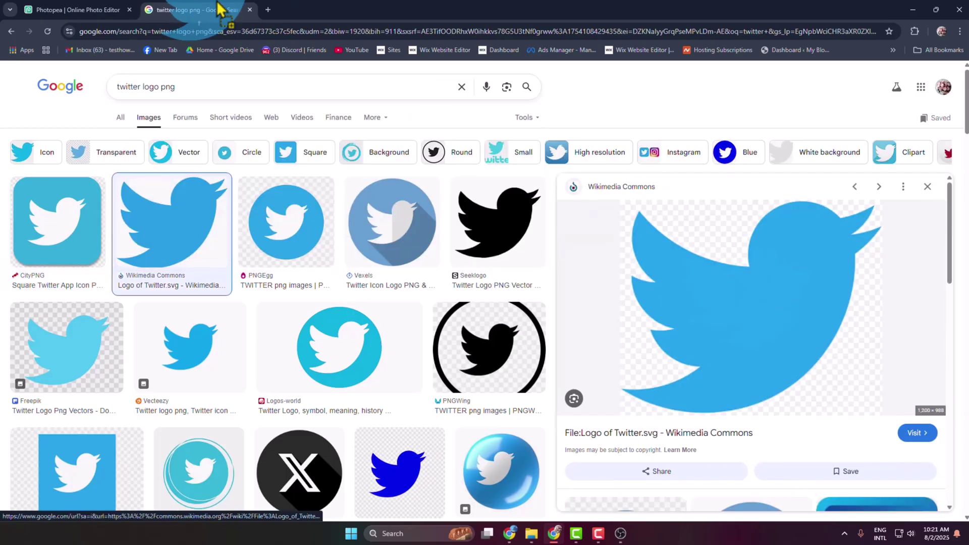
Step: Bring the Twitter logo into Photopea, shrink it and place it between parker and parkere
left_click_drag(121, 8, 298, 299)
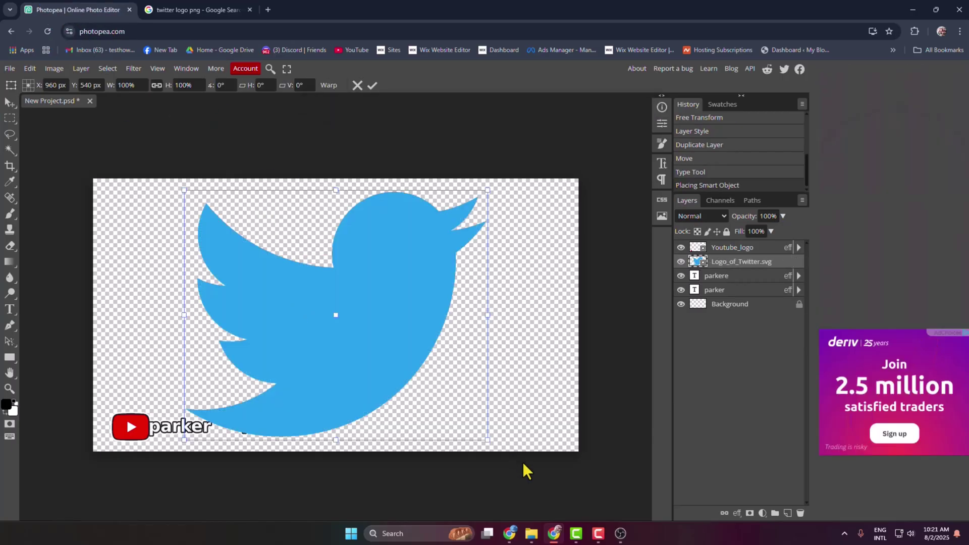
left_click_drag(485, 443, 265, 267)
left_click_drag(284, 303, 235, 426)
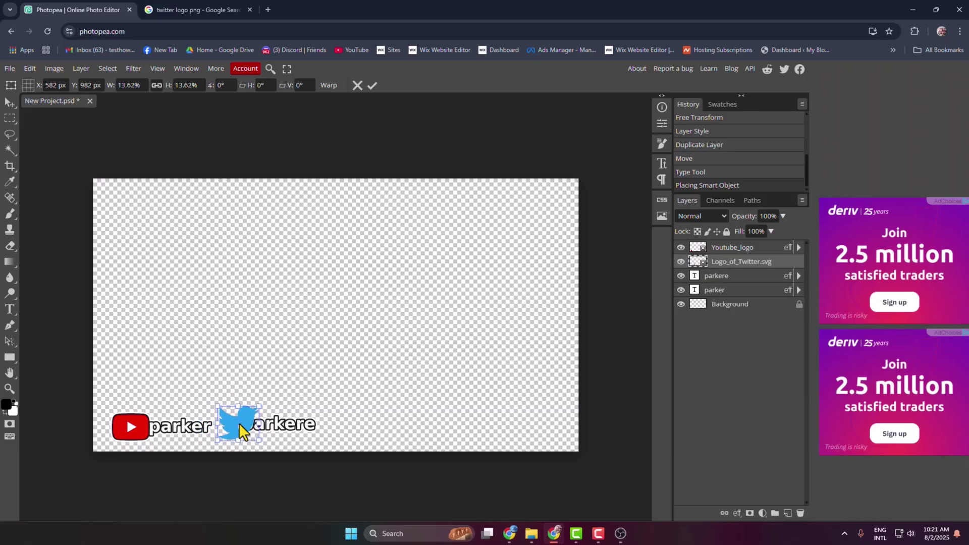
left_click(372, 85)
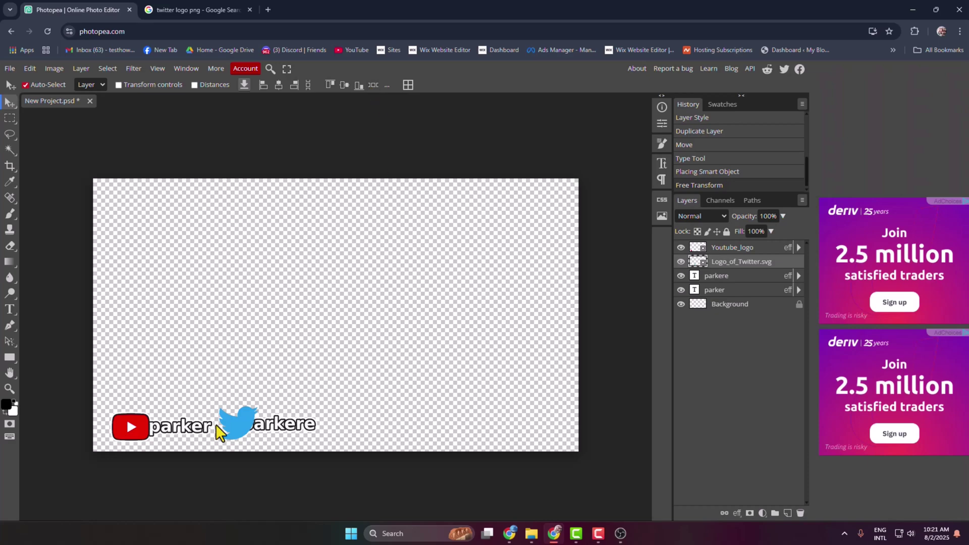
Step: Add drop shadow, outer glow and stroke effects to the Twitter logo layer
double_click(784, 264)
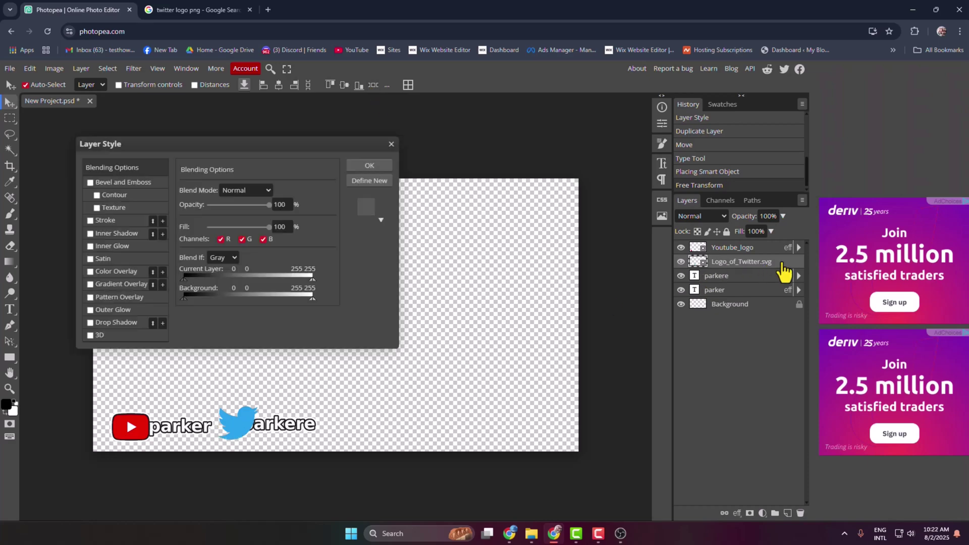
left_click(116, 323)
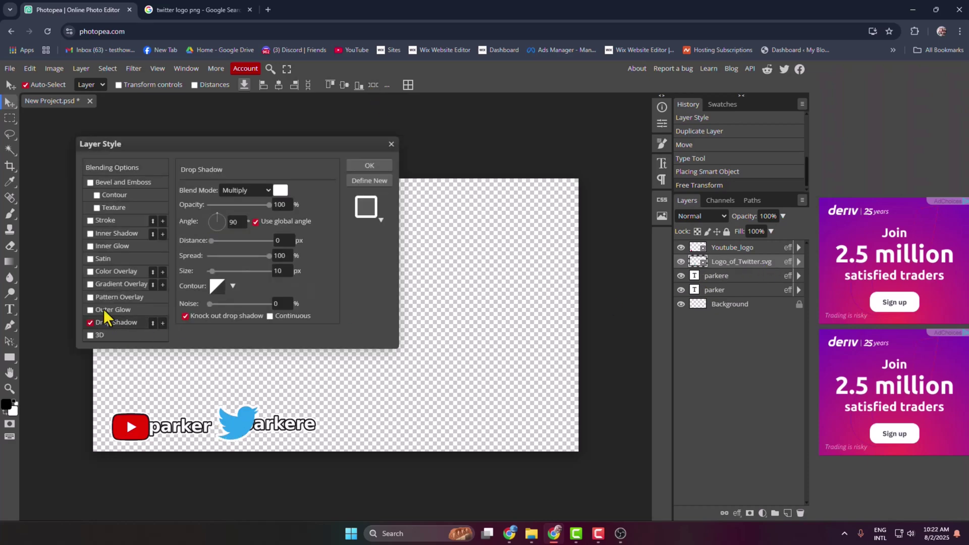
left_click(102, 309)
left_click(91, 222)
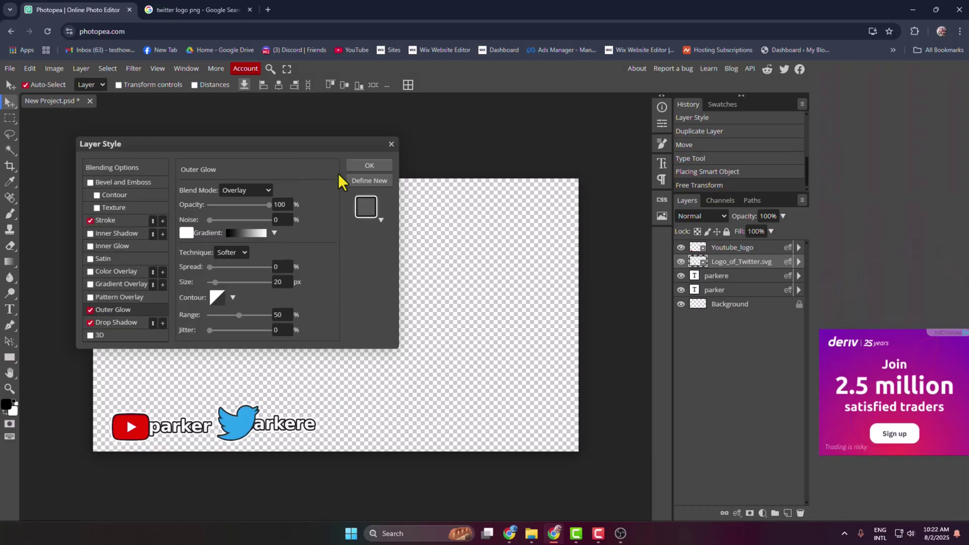
left_click(366, 165)
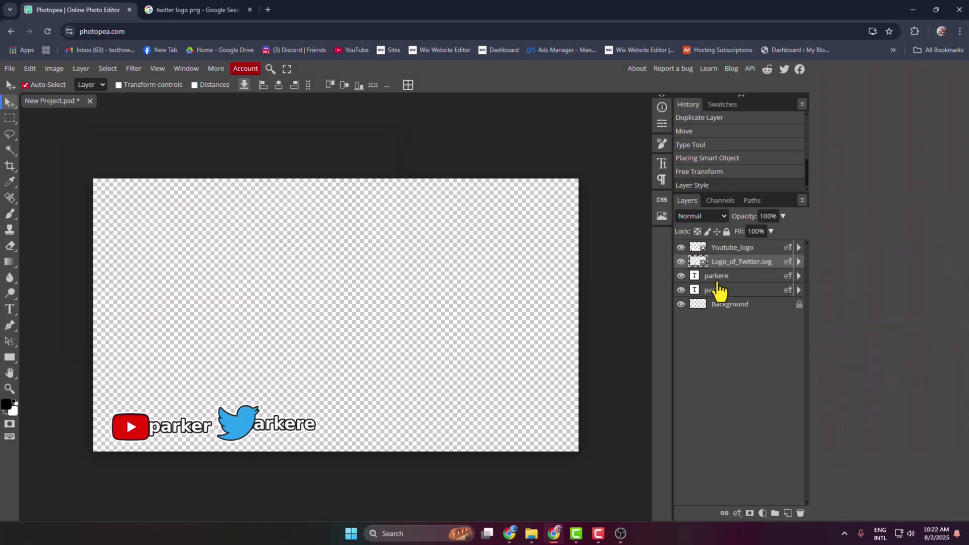
Step: Move parkere right of the Twitter bird, duplicate it, and shift the copy further right
left_click(722, 277)
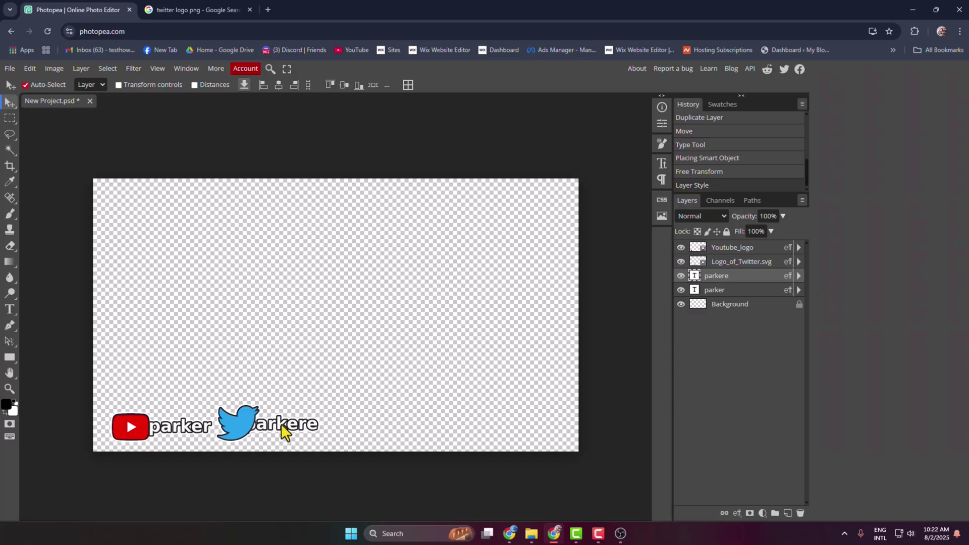
left_click_drag(284, 433, 295, 432)
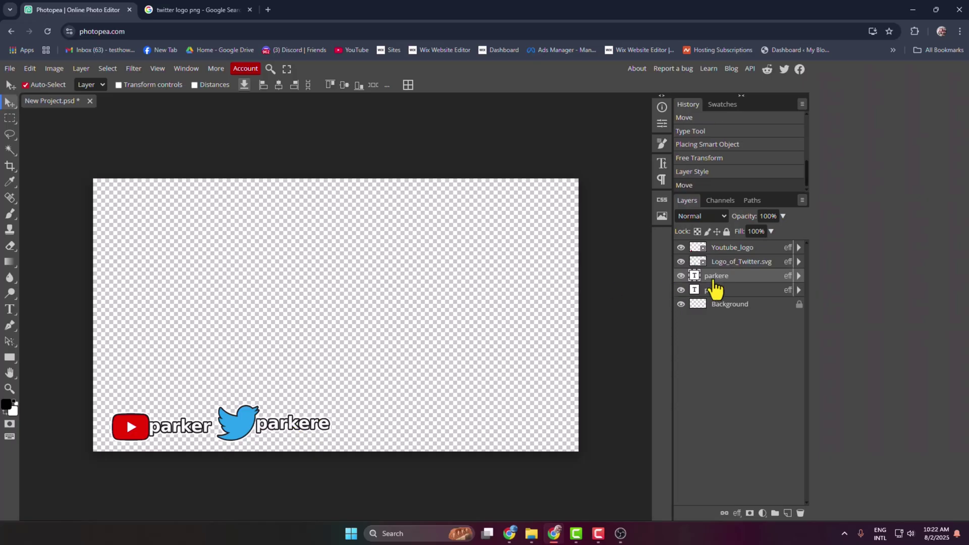
left_click_drag(723, 285, 788, 513)
left_click_drag(280, 426, 370, 425)
Step: Nudge the copied text into place and start editing it to read parkere3
left_click_drag(395, 429, 396, 429)
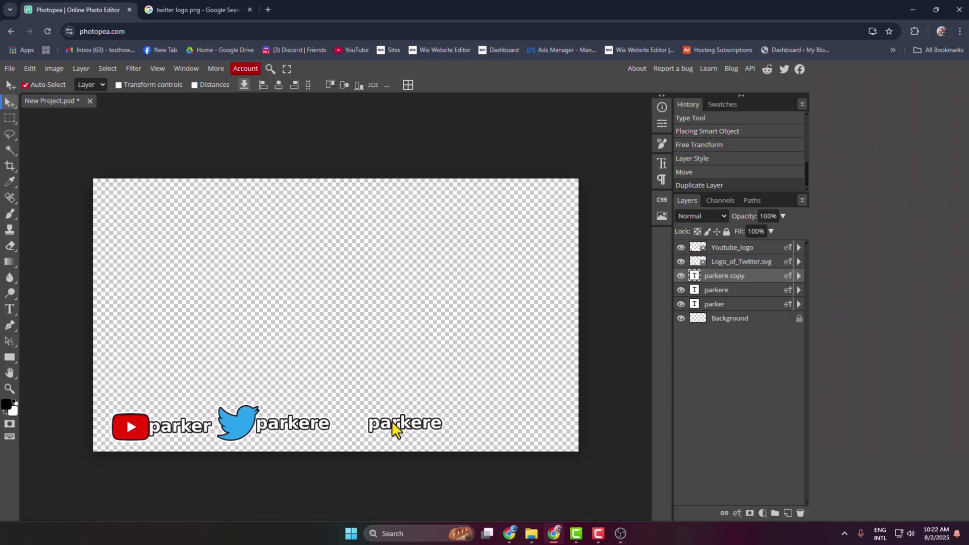
double_click(401, 424)
left_click(441, 423)
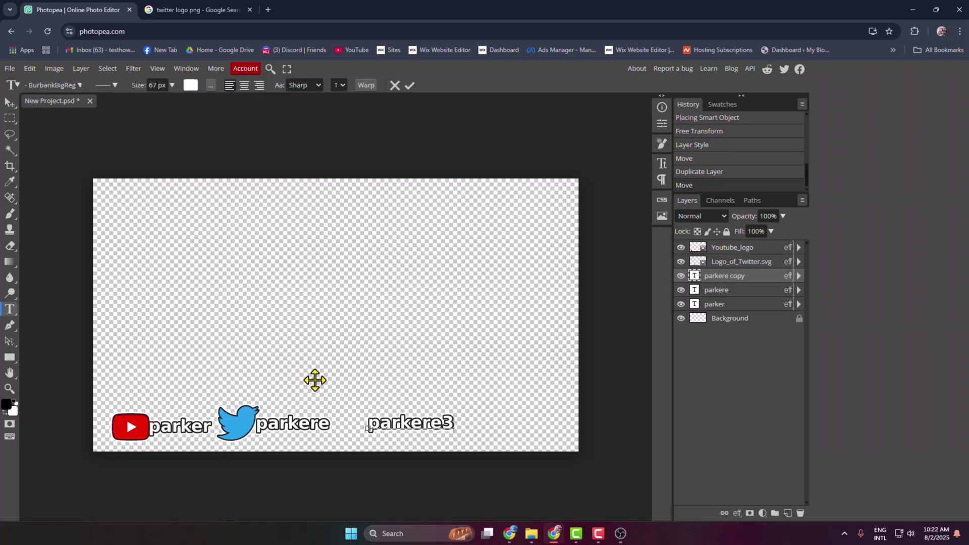
Step: Commit the parkere3 text and replace the Google Images query with 'instagram logo png'
left_click(409, 85)
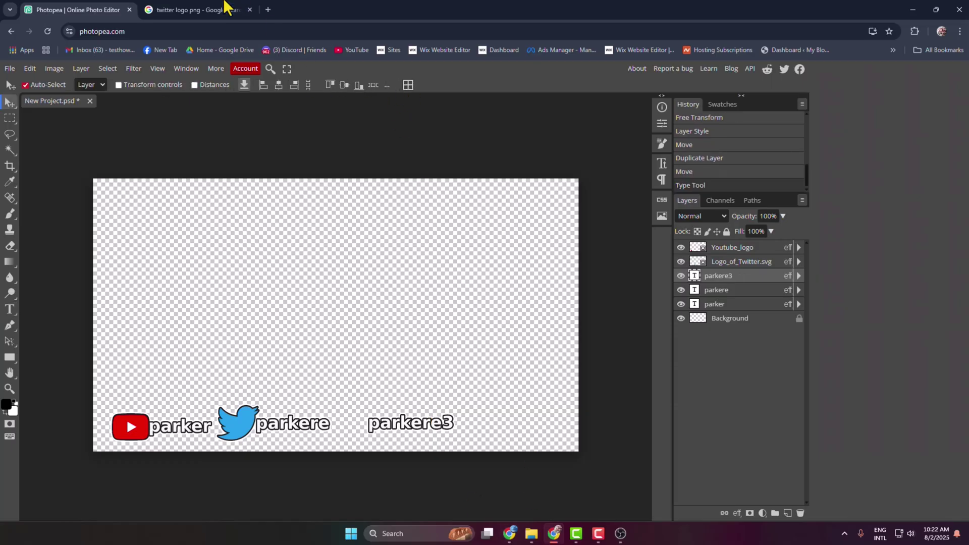
left_click(197, 10)
triple_click(190, 89)
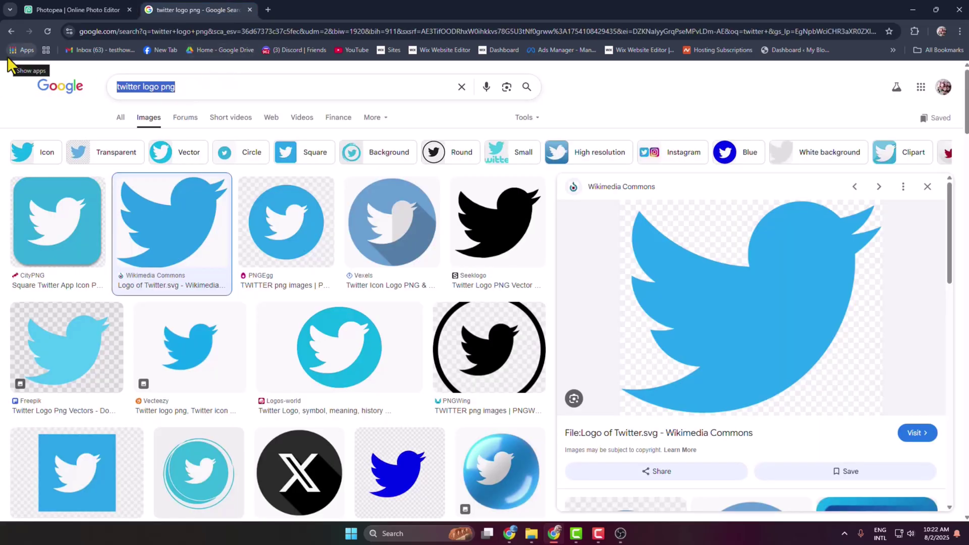
type("you")
key("BackSpace")
key("BackSpace")
key("BackSpace")
type("in")
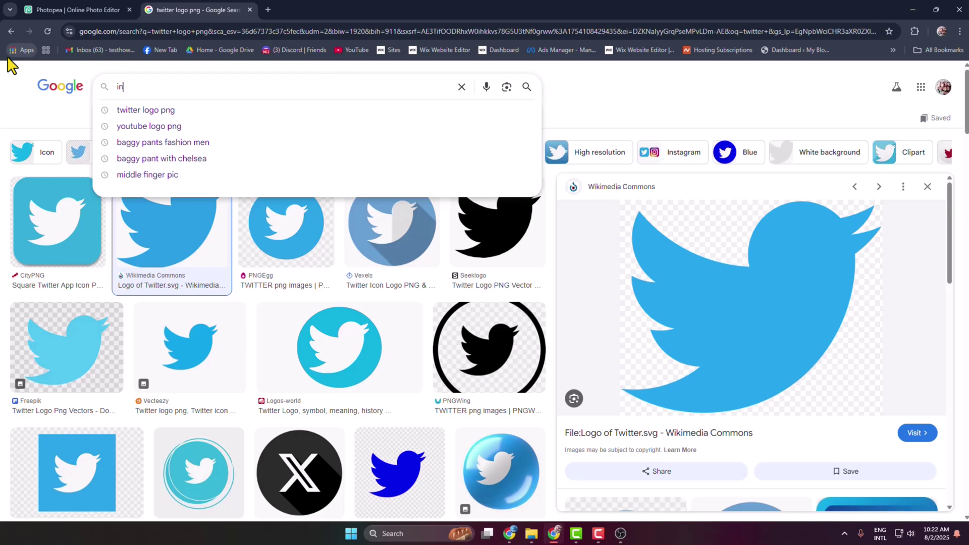
type("s")
Step: Search, open the first Wikimedia Commons Instagram logo and drag it toward Photopea
left_click(140, 110)
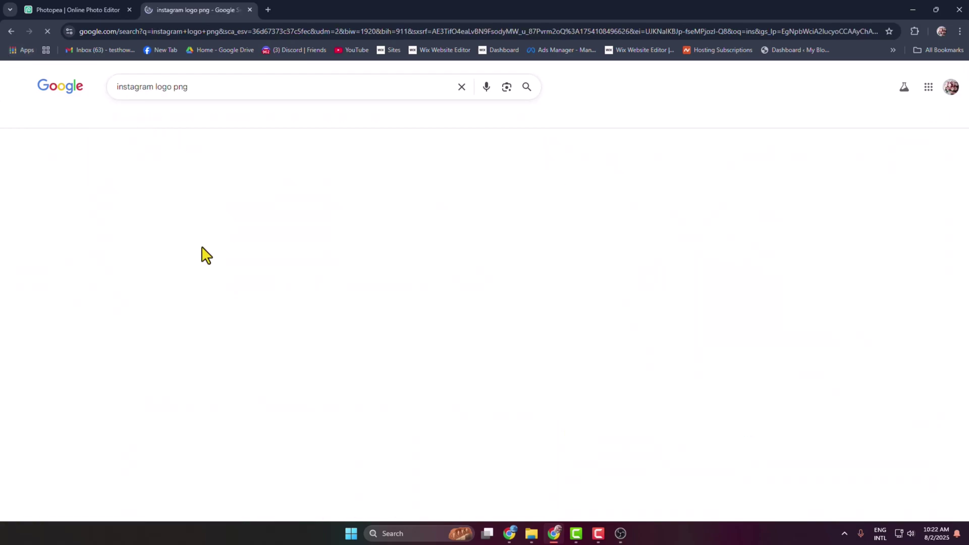
left_click(45, 242)
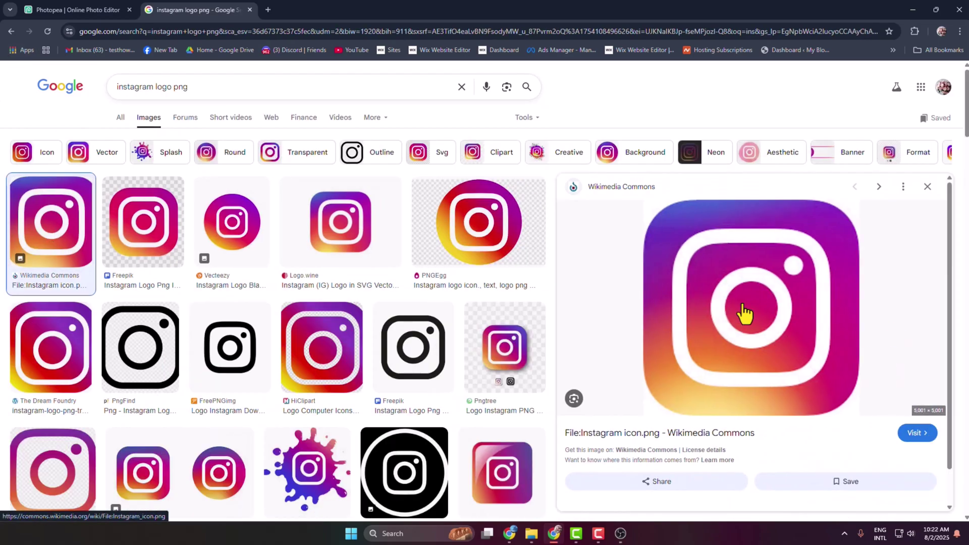
left_click_drag(746, 304, 438, 386)
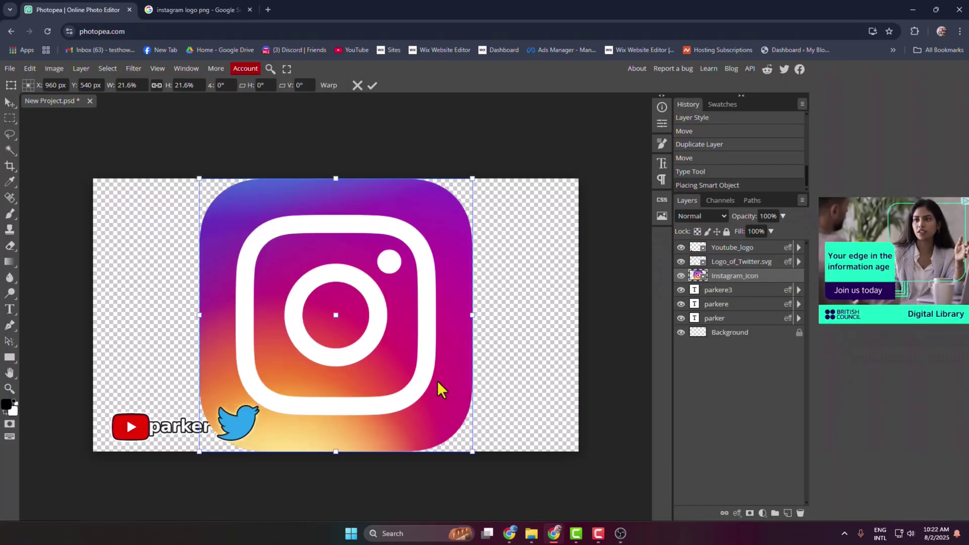
Step: Shrink the Instagram logo between parkere and parkere3 and add drop shadow, outer glow and stroke
left_click_drag(466, 445, 352, 433)
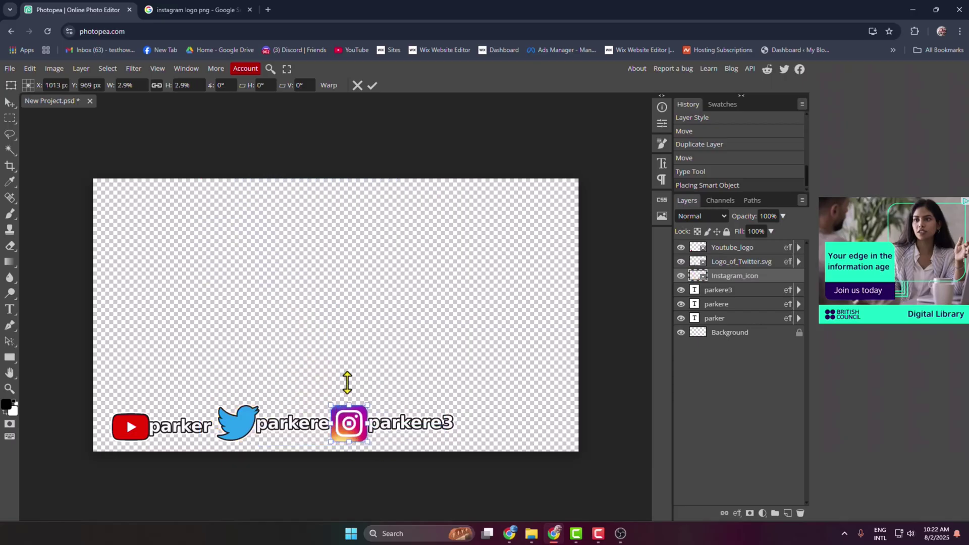
left_click(372, 86)
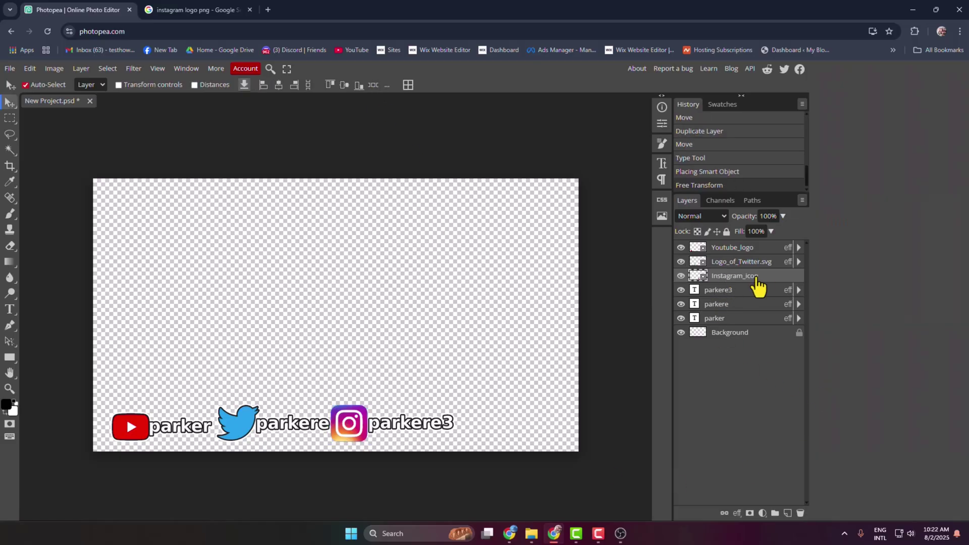
double_click(774, 276)
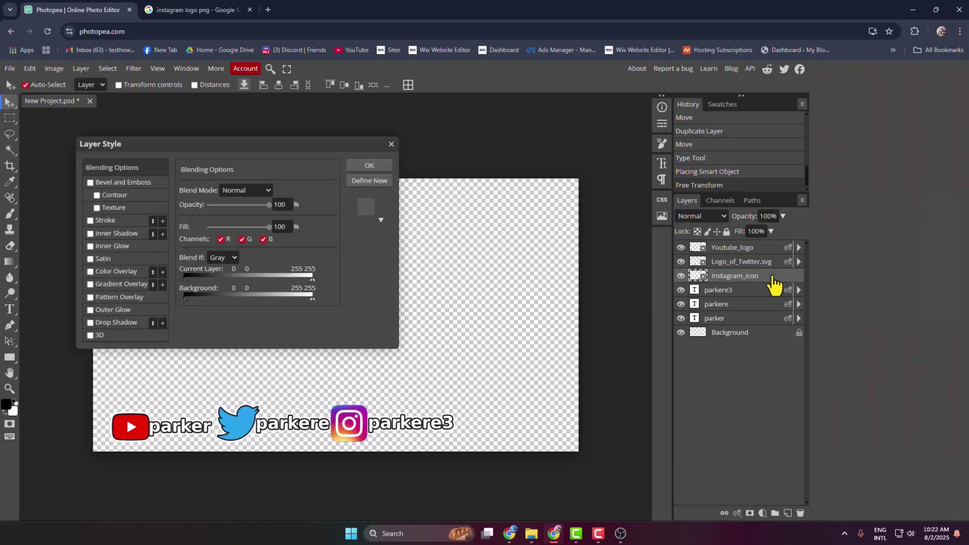
left_click(102, 320)
left_click(96, 308)
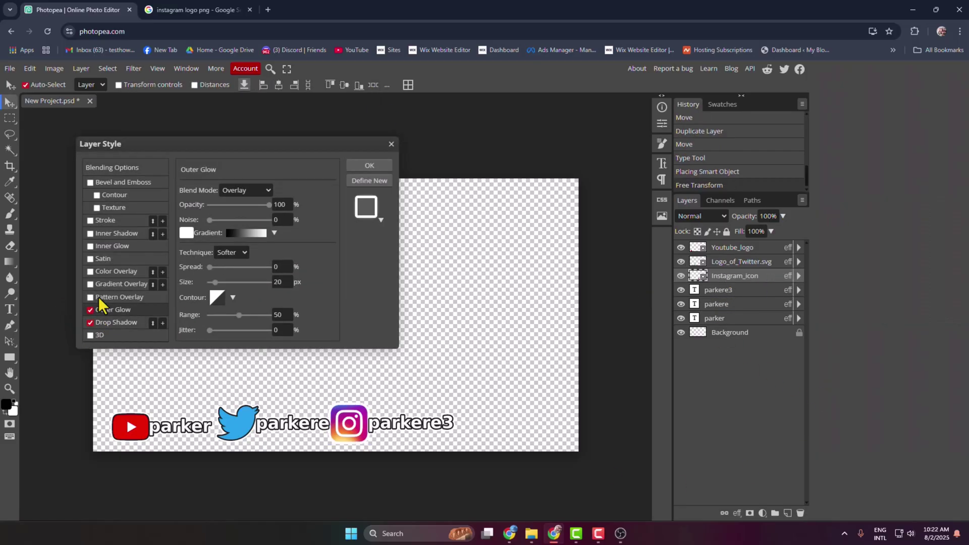
left_click(97, 222)
left_click(380, 169)
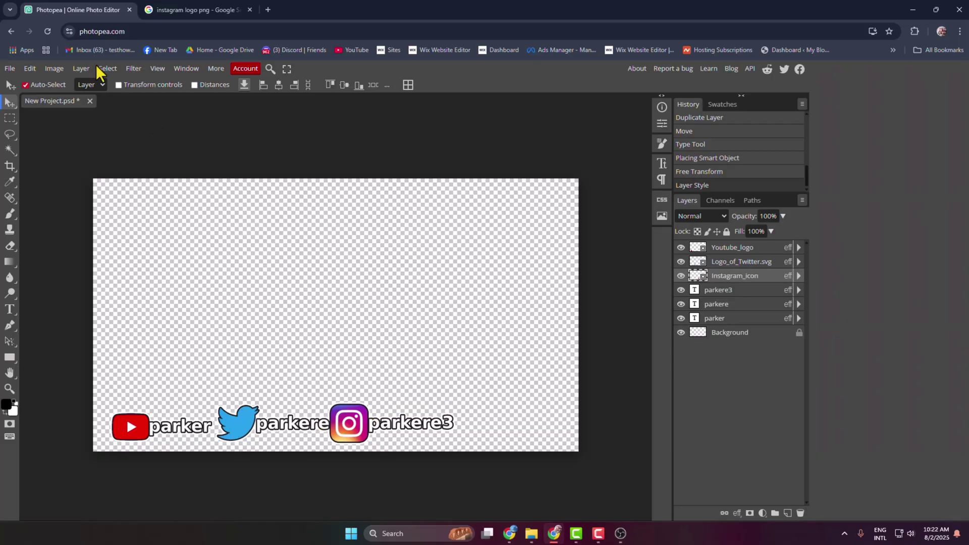
left_click(10, 69)
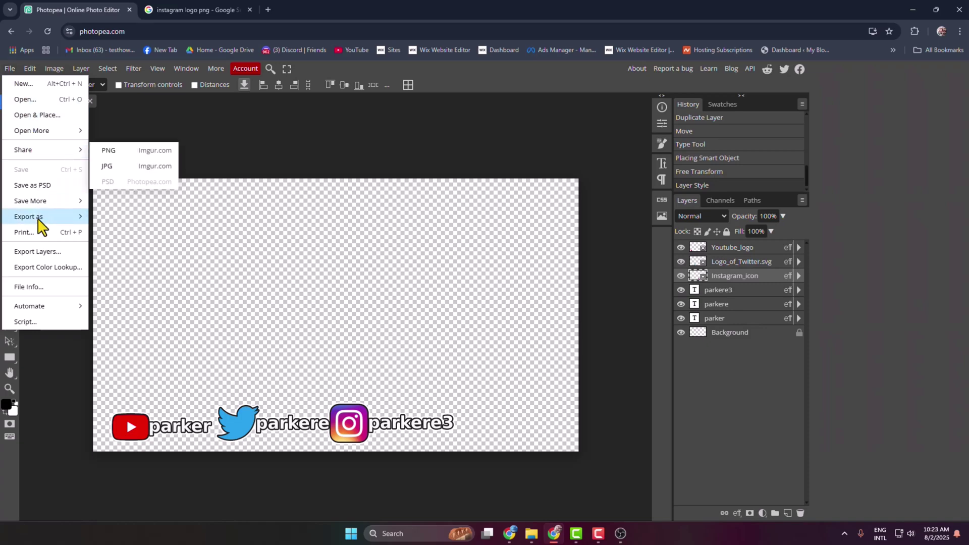
Step: Export the overlay as a PNG, saving New Project.png to Downloads
mouse_move(40, 220)
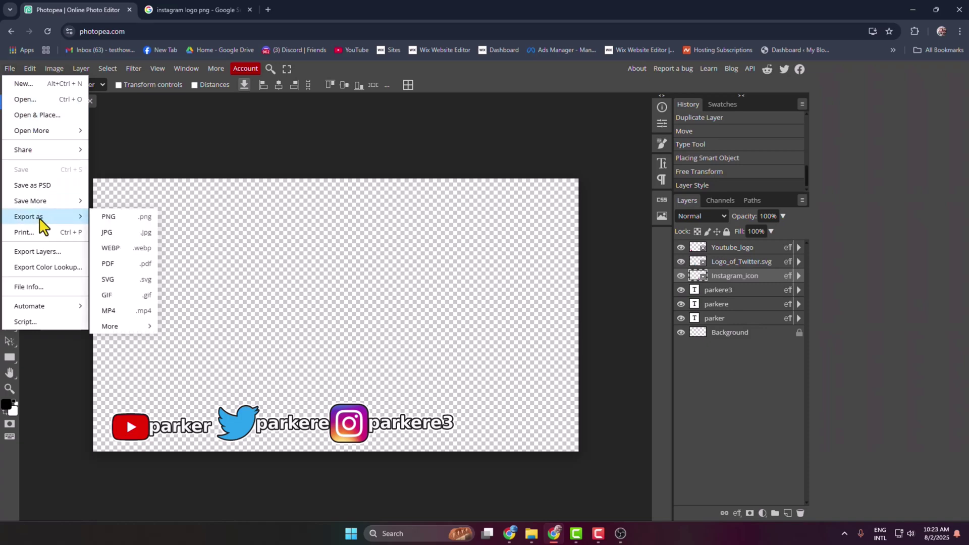
left_click(130, 227)
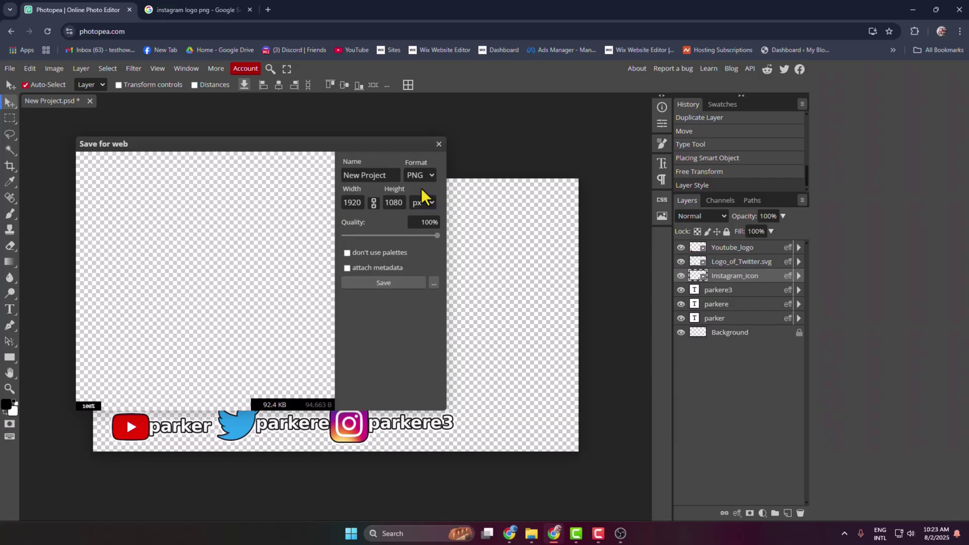
left_click(377, 282)
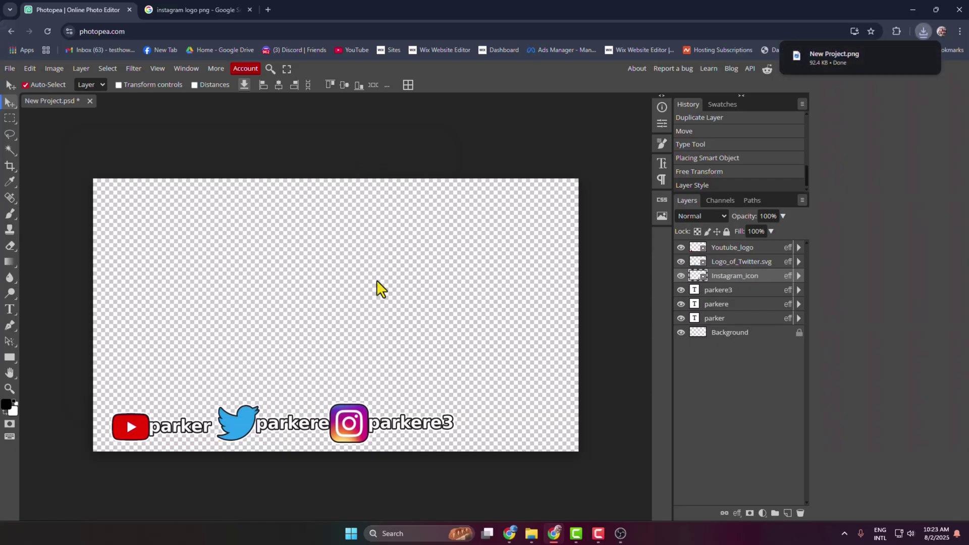
Step: Check New Project.png from the Downloads folder, then bring OBS Studio back up
left_click(532, 534)
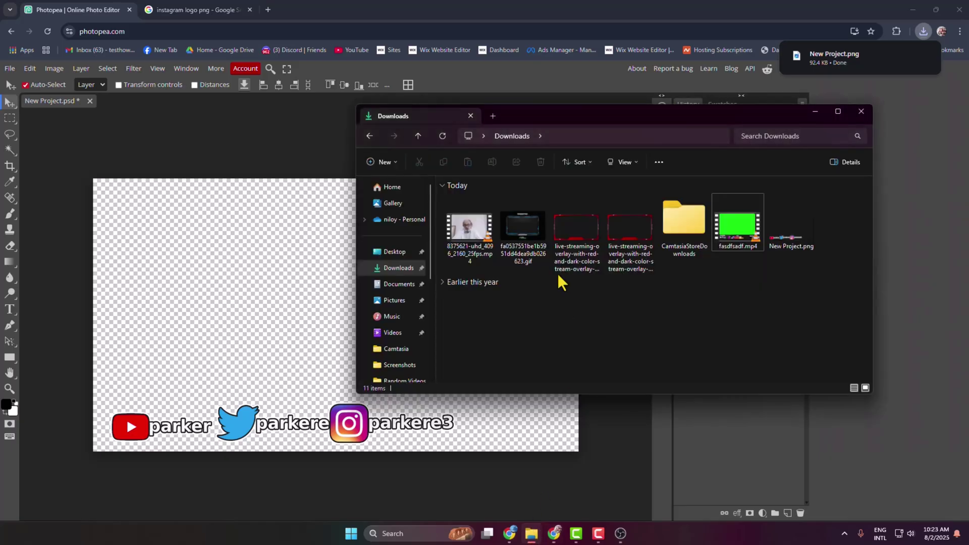
double_click(798, 247)
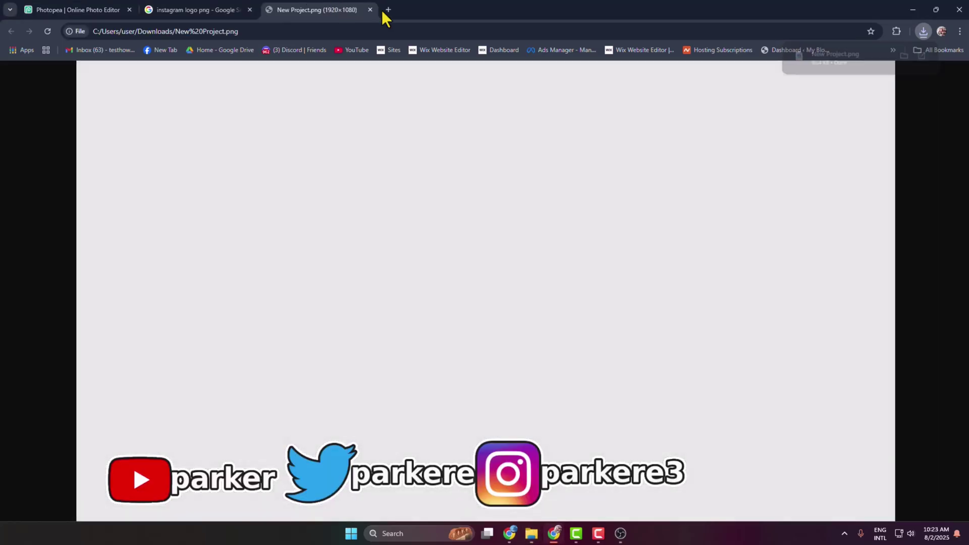
left_click(370, 10)
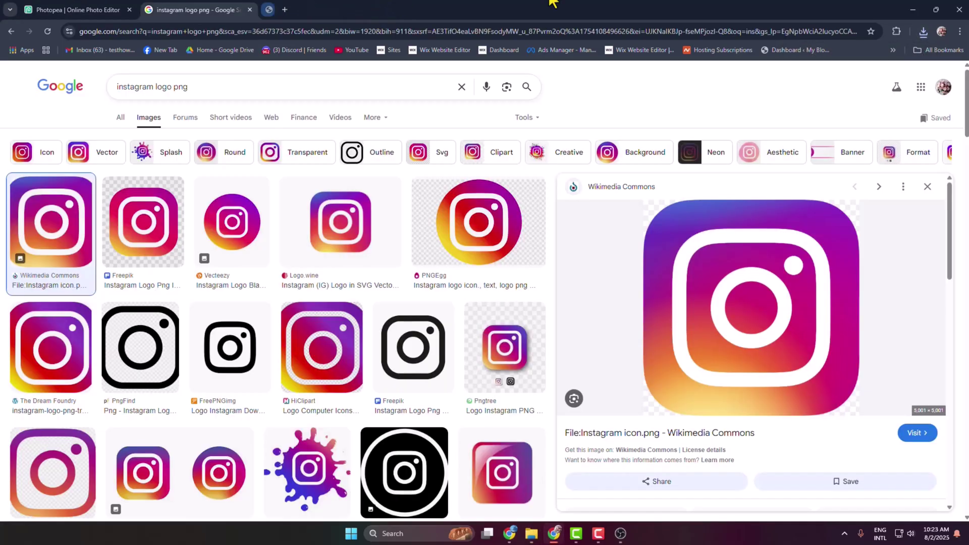
left_click(913, 9)
left_click(326, 401)
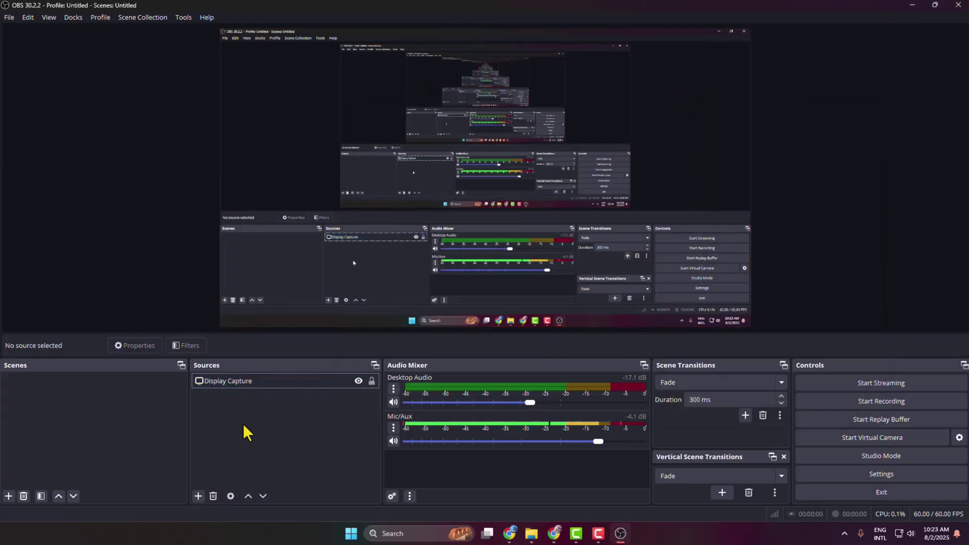
Step: Add an Image source named Image that loads New Project.png from Downloads
left_click(198, 496)
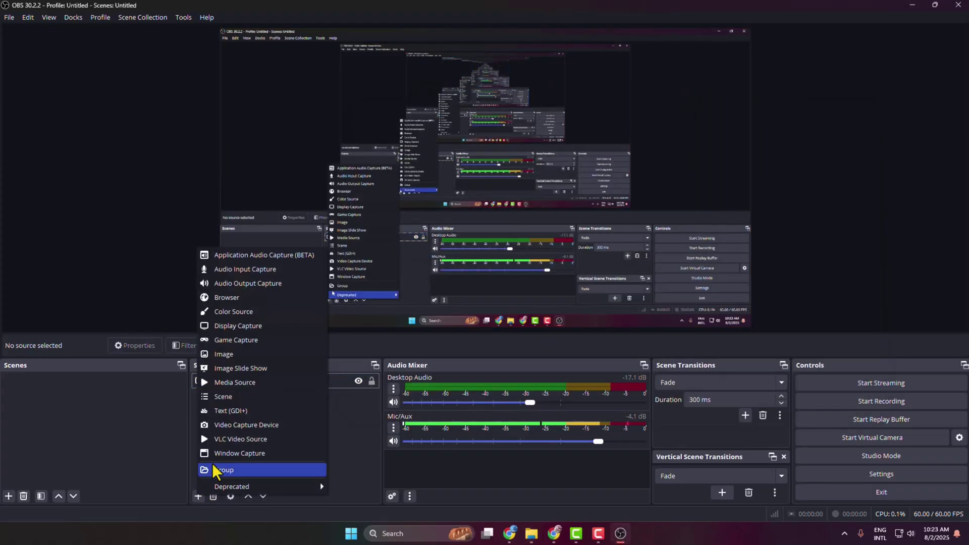
left_click(235, 356)
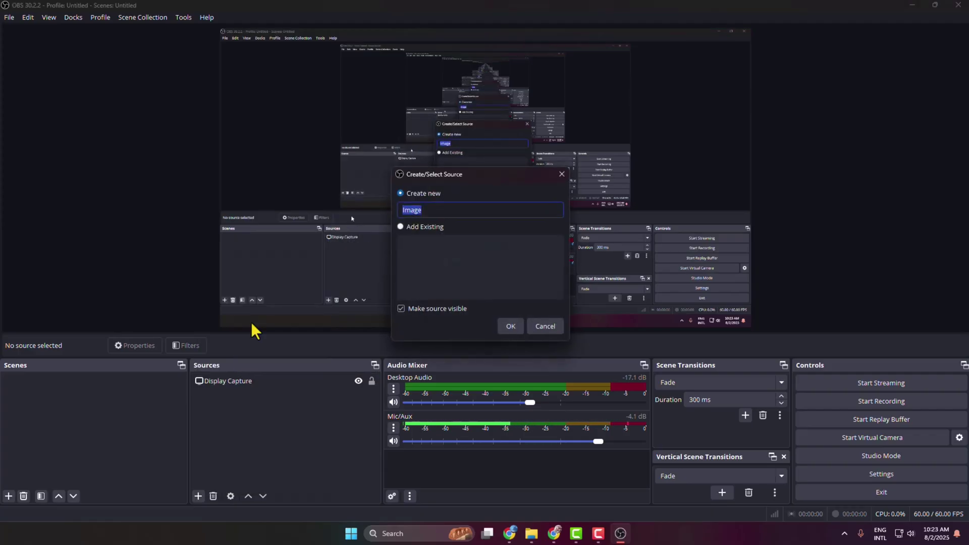
left_click(512, 326)
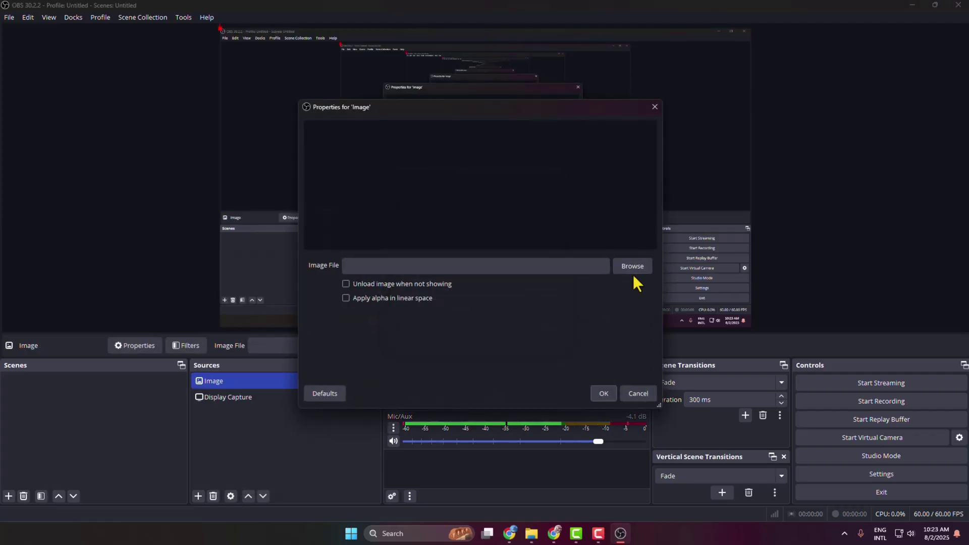
left_click(637, 268)
scroll(349, 256, "up", 5)
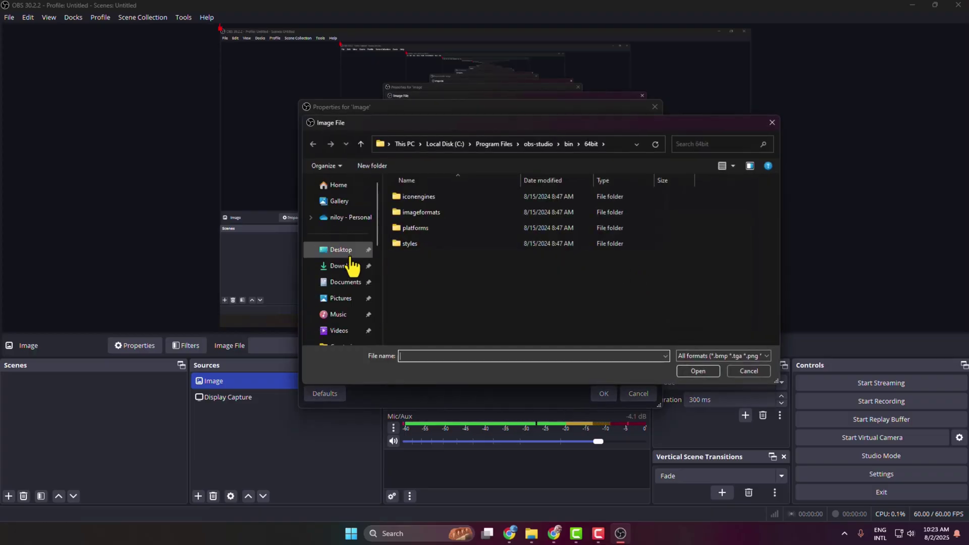
left_click(345, 265)
left_click(414, 230)
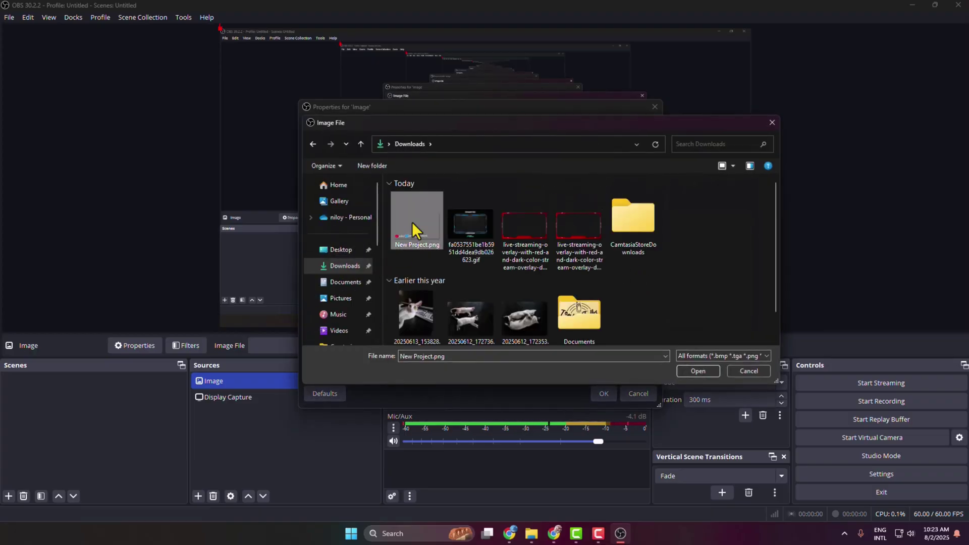
left_click(682, 369)
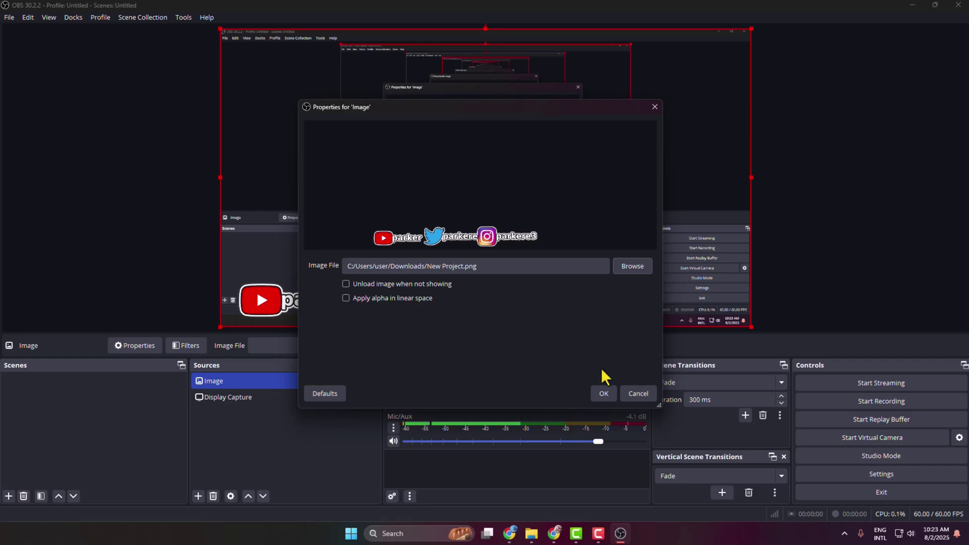
left_click(604, 393)
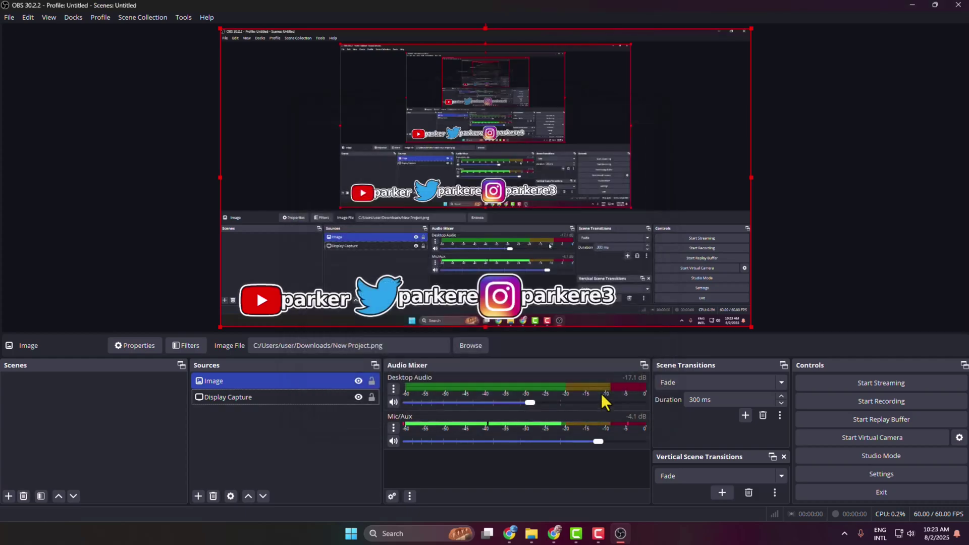
Step: Enlarge the overlay slightly across the scene preview and deselect it
left_click(441, 304)
left_click(224, 384)
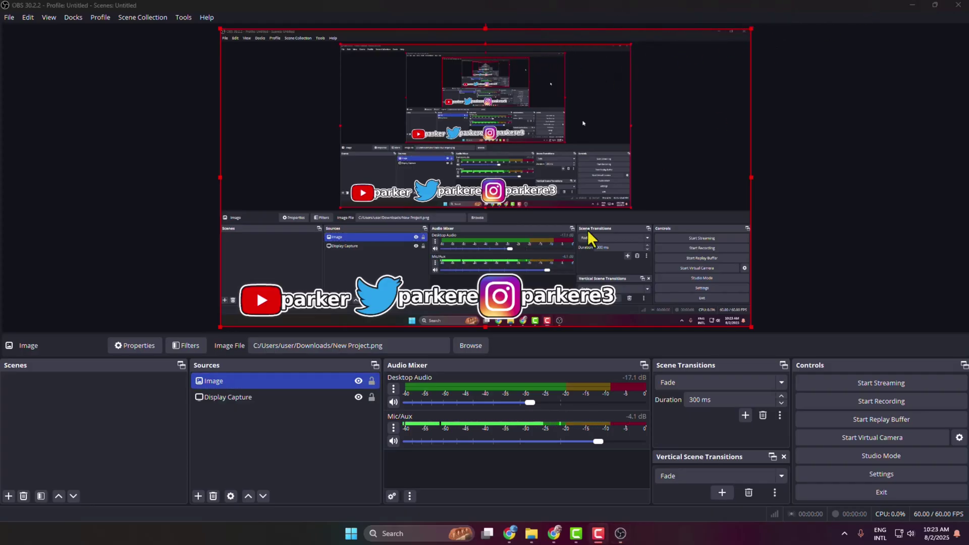
left_click_drag(752, 328, 805, 314)
left_click(312, 458)
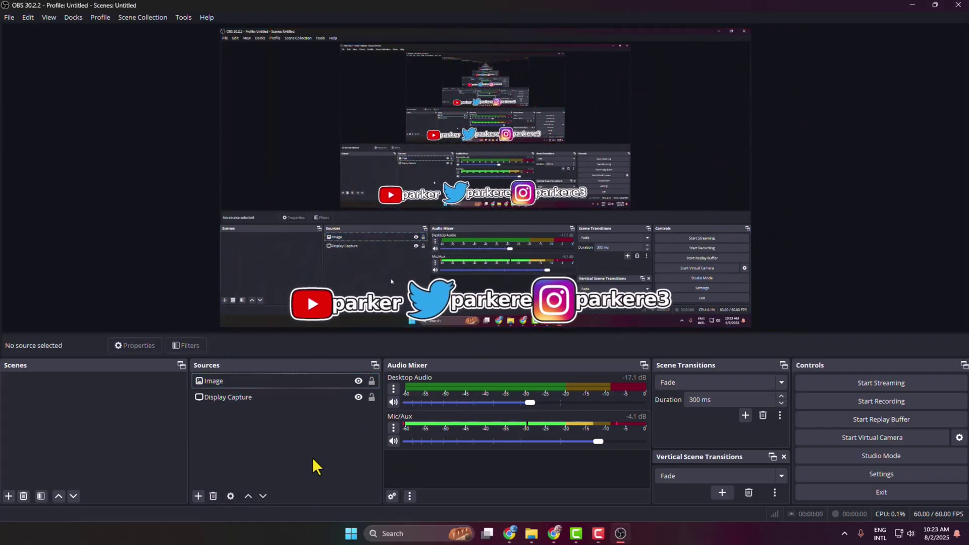